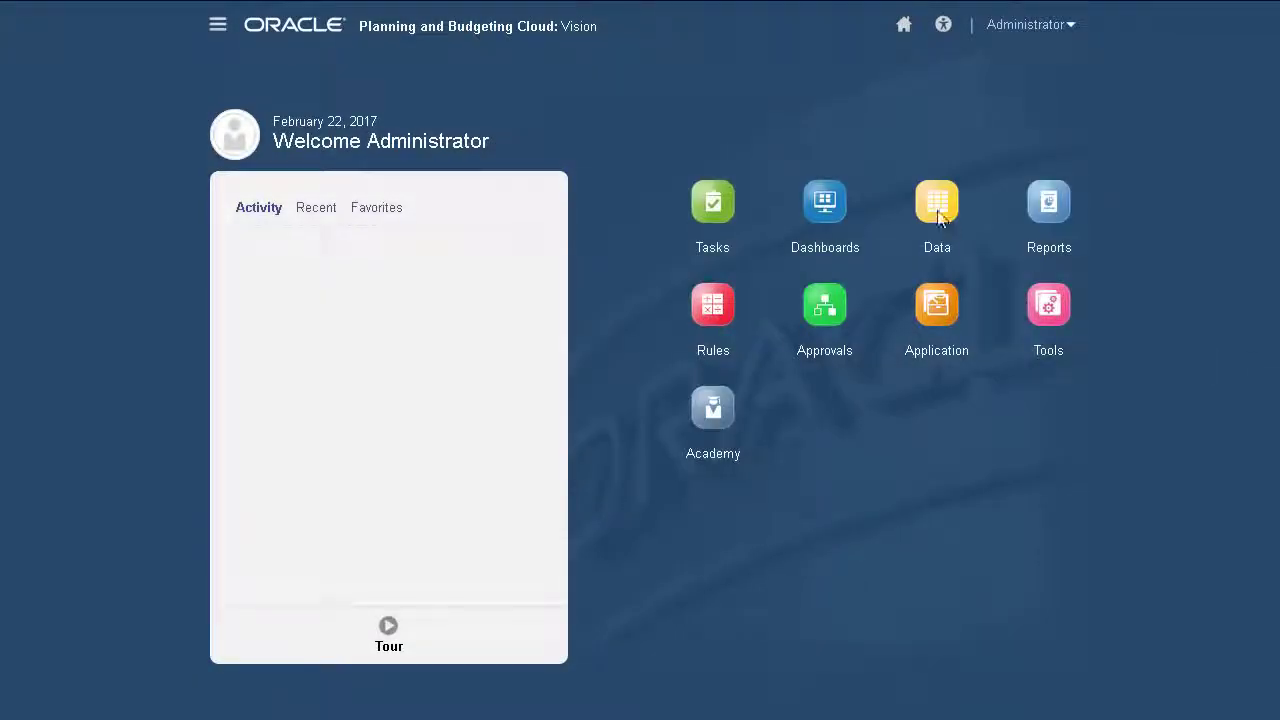
Start a new ad hoc grid from the Data area using the Plan1 cube.
left_click(937, 205)
left_click(1188, 162)
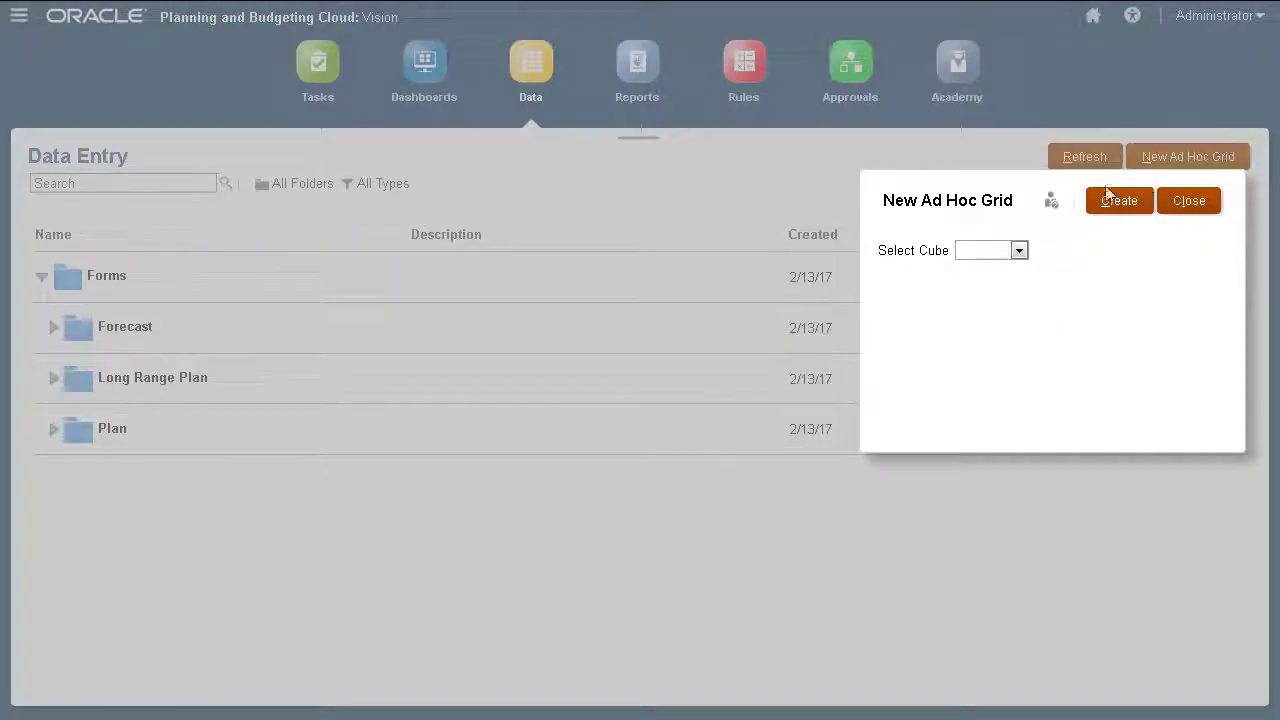
left_click(1019, 252)
left_click(1002, 279)
left_click(1122, 202)
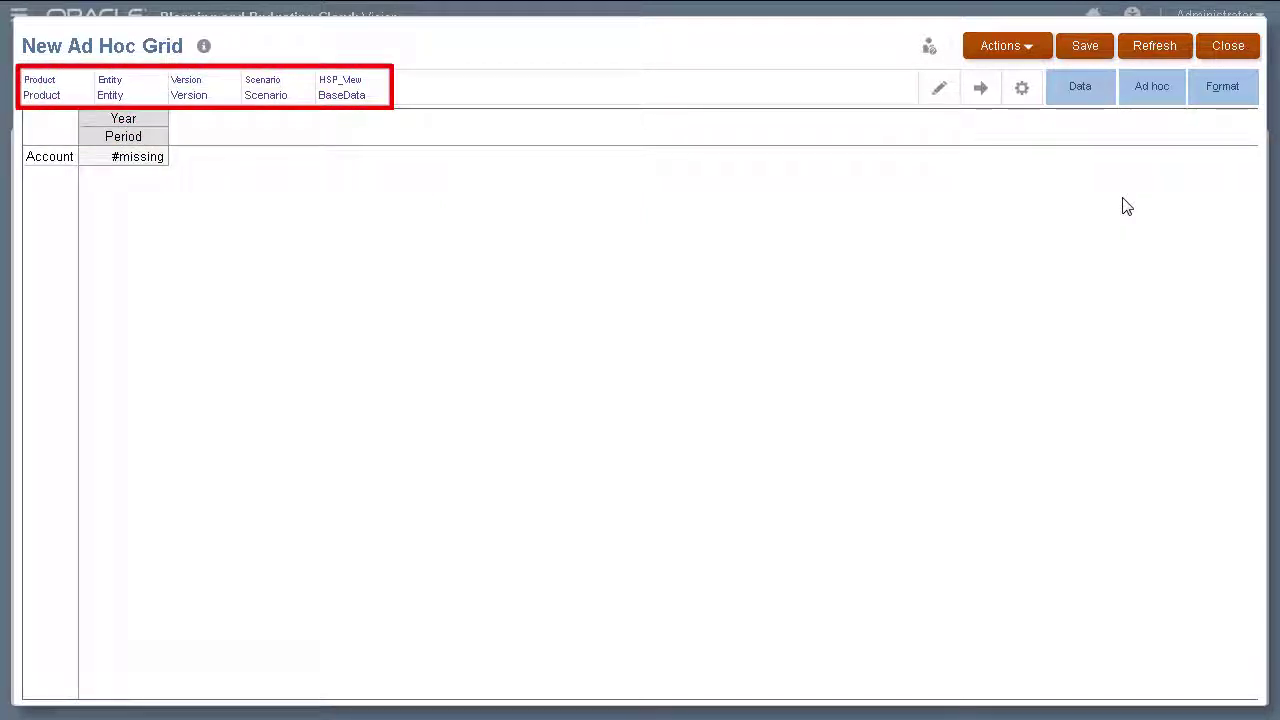
Set the Ad Hoc Options display to Member name and alias.
left_click(1030, 50)
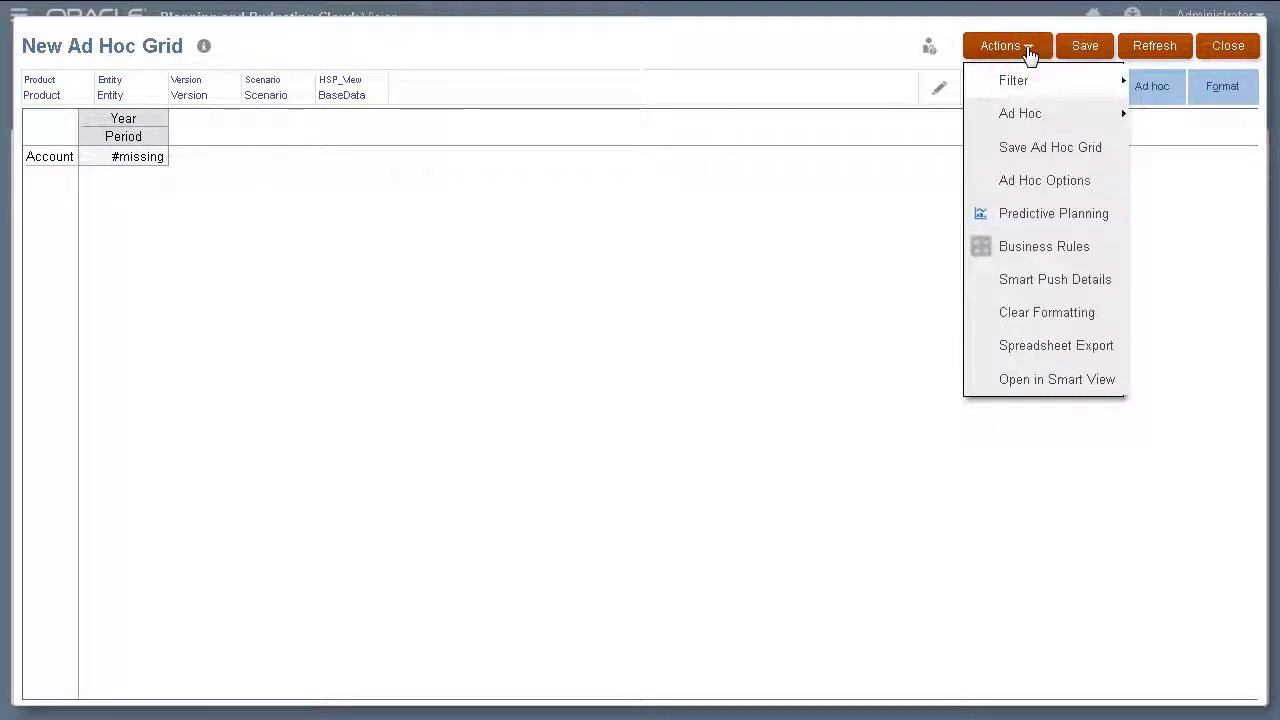
left_click(1104, 183)
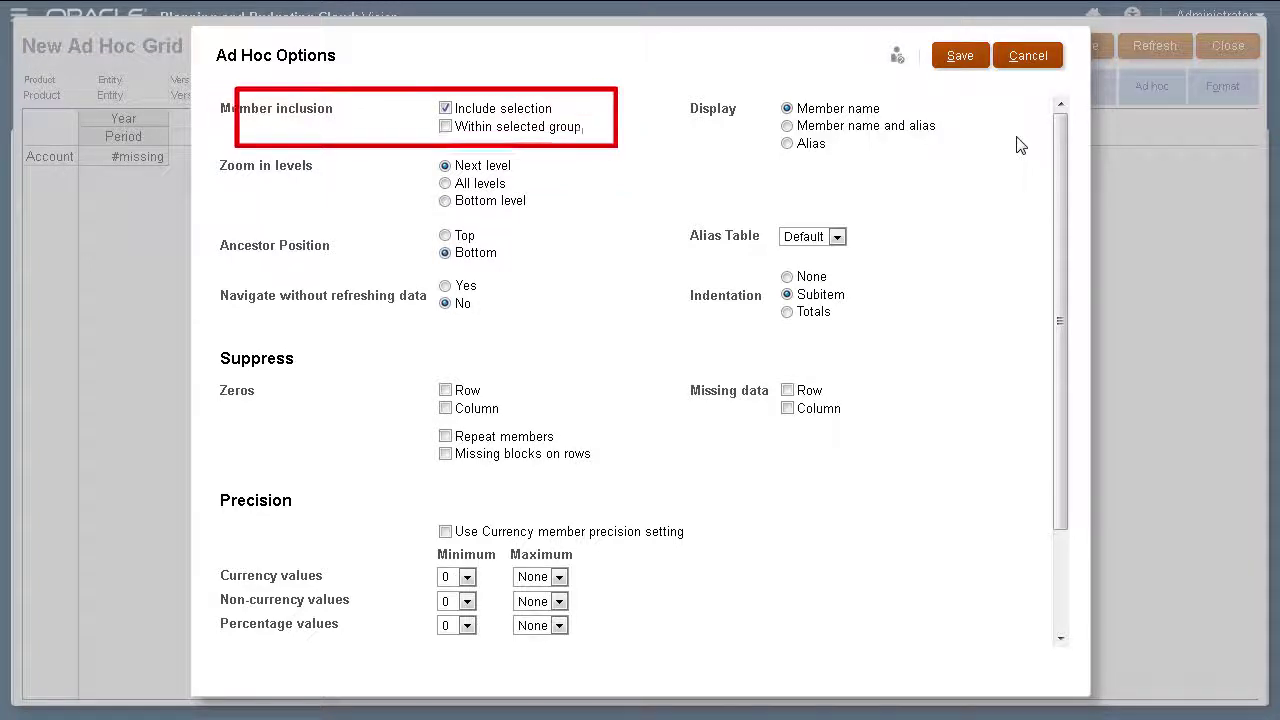
left_click(787, 126)
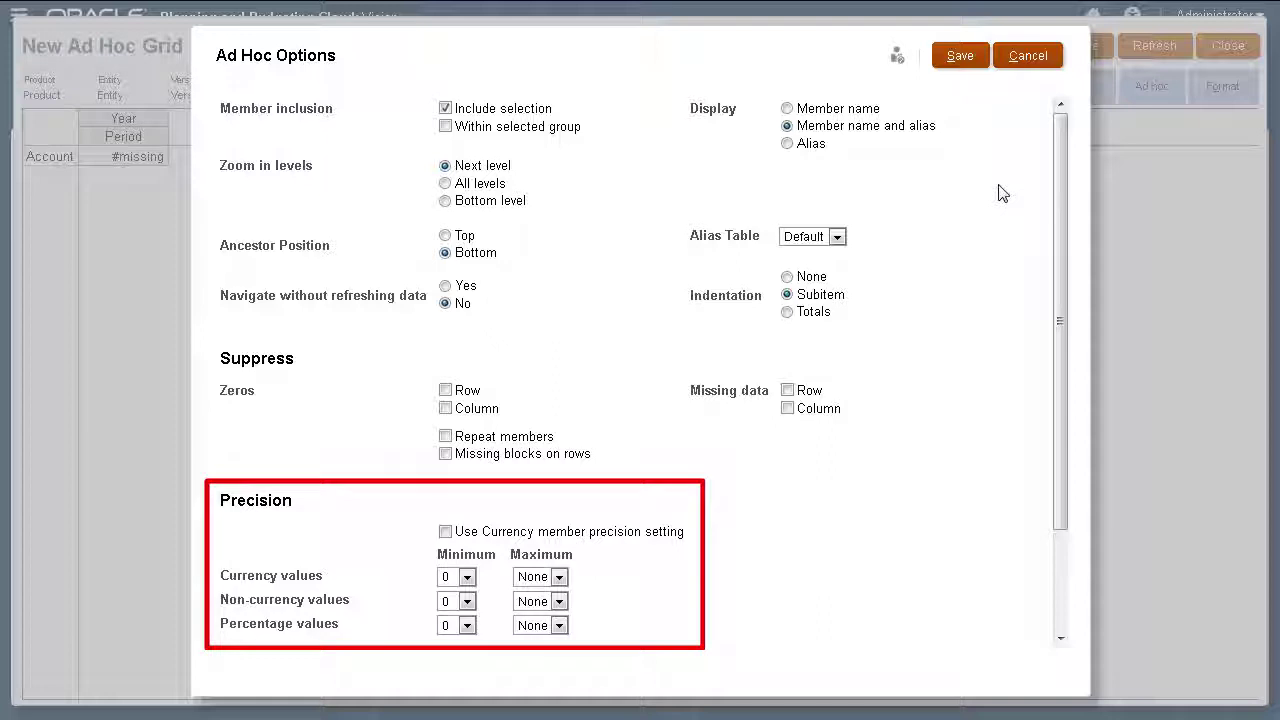
left_click(1061, 631)
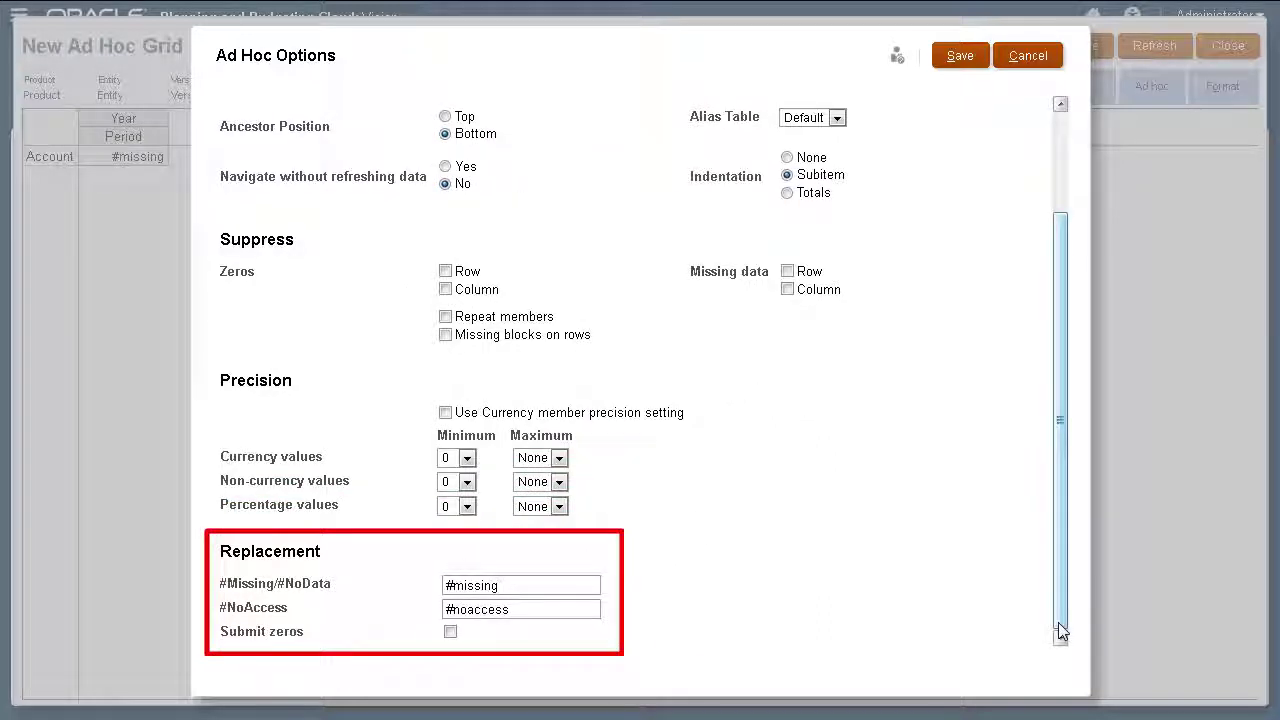
Save the ad hoc options, drag Product onto the rows and pivot Account into the point of view.
left_click(968, 60)
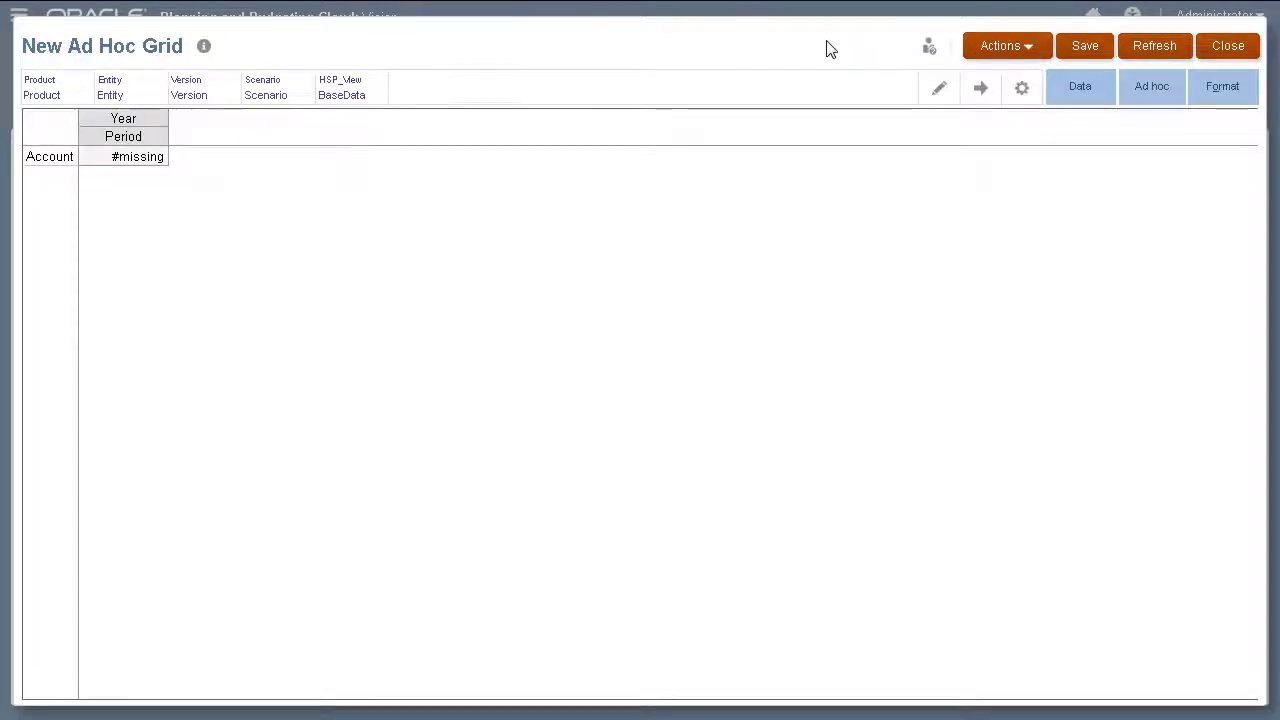
left_click(1146, 90)
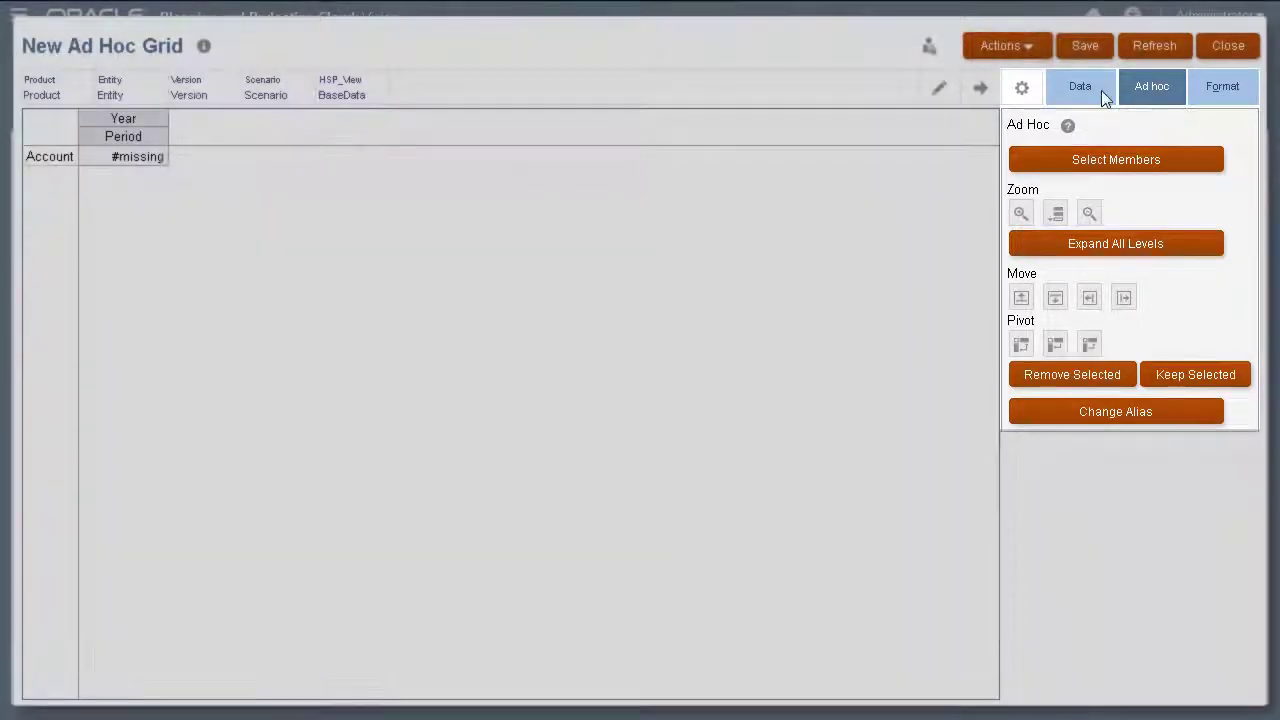
left_click(1028, 46)
left_click(60, 162)
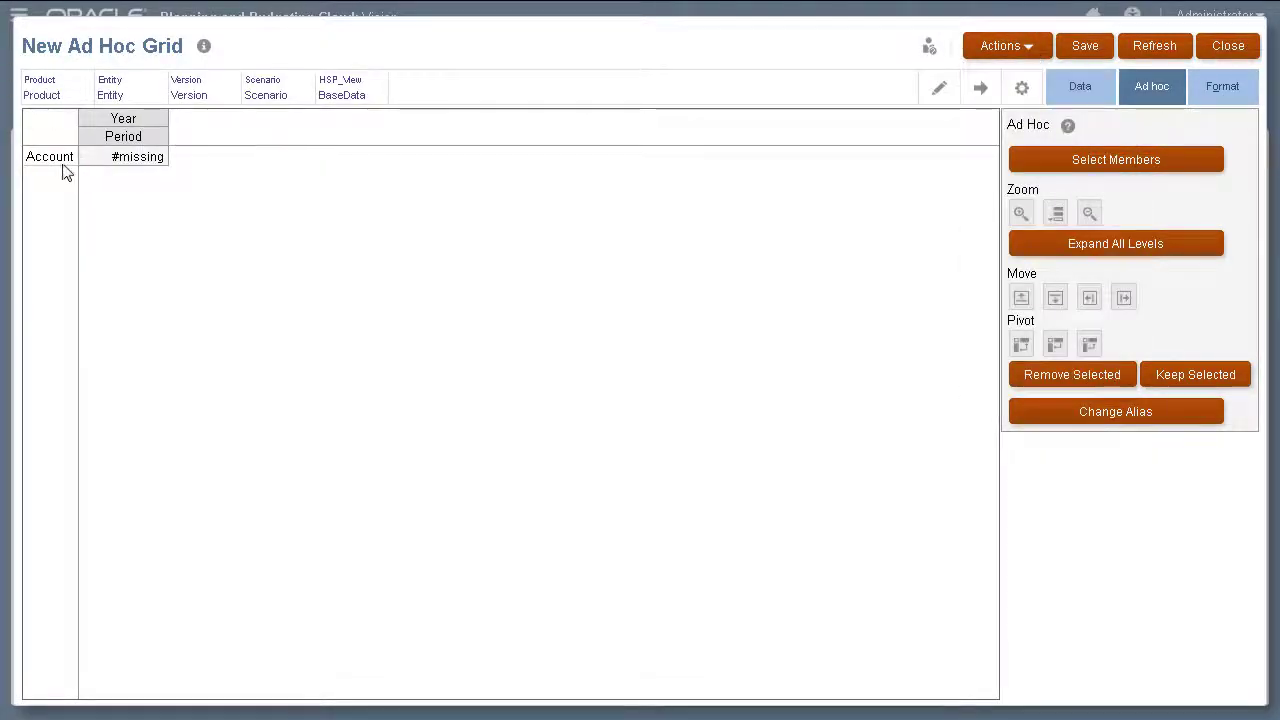
right_click(60, 162)
left_click(42, 182)
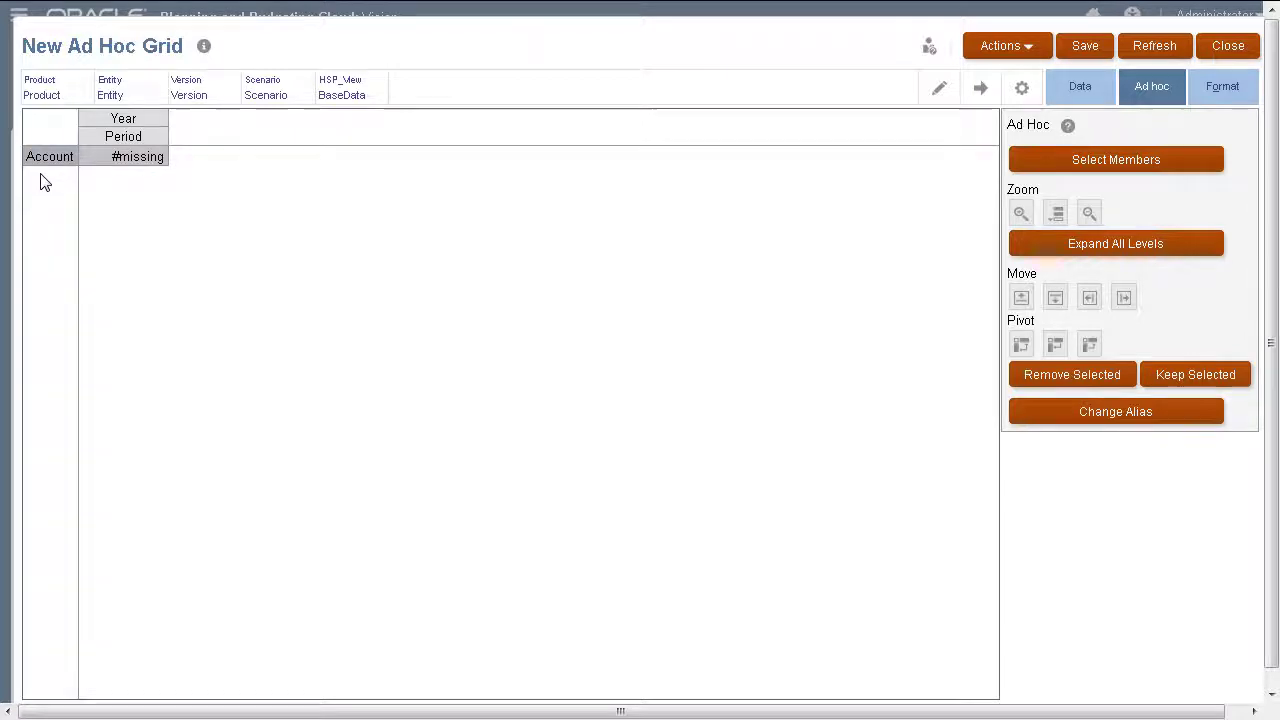
left_click_drag(55, 95, 64, 160)
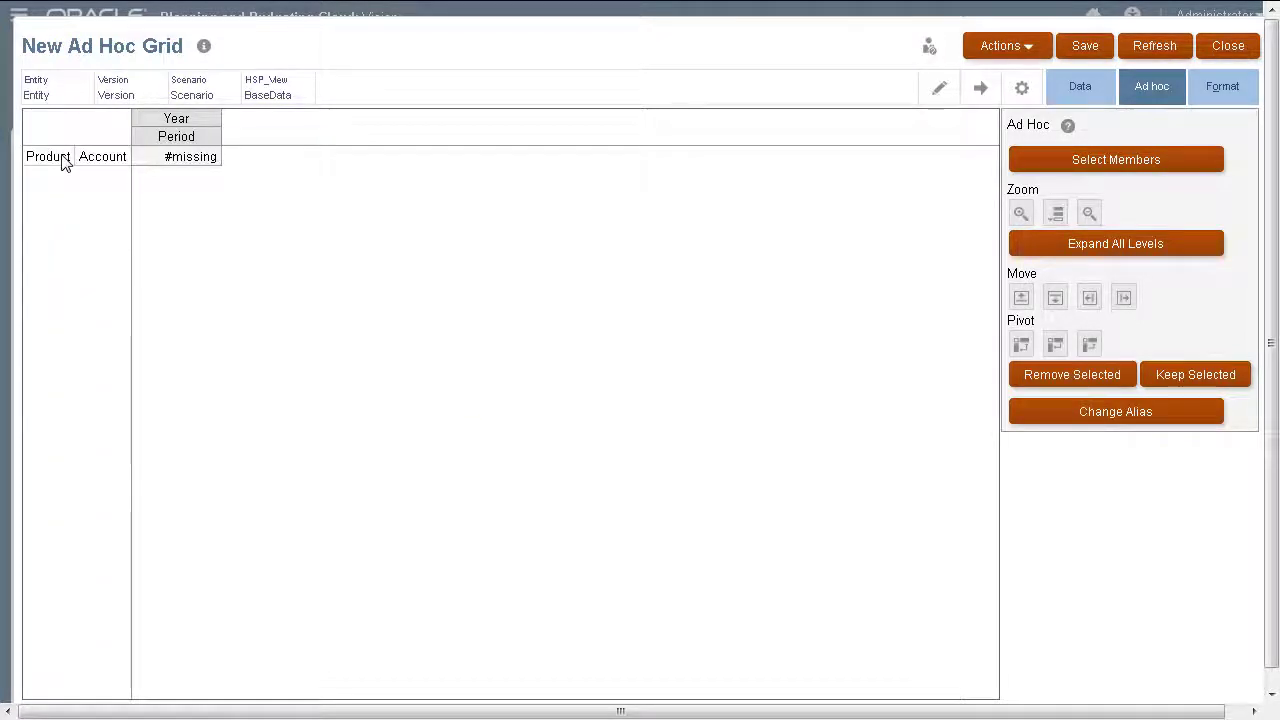
left_click_drag(104, 160, 112, 168)
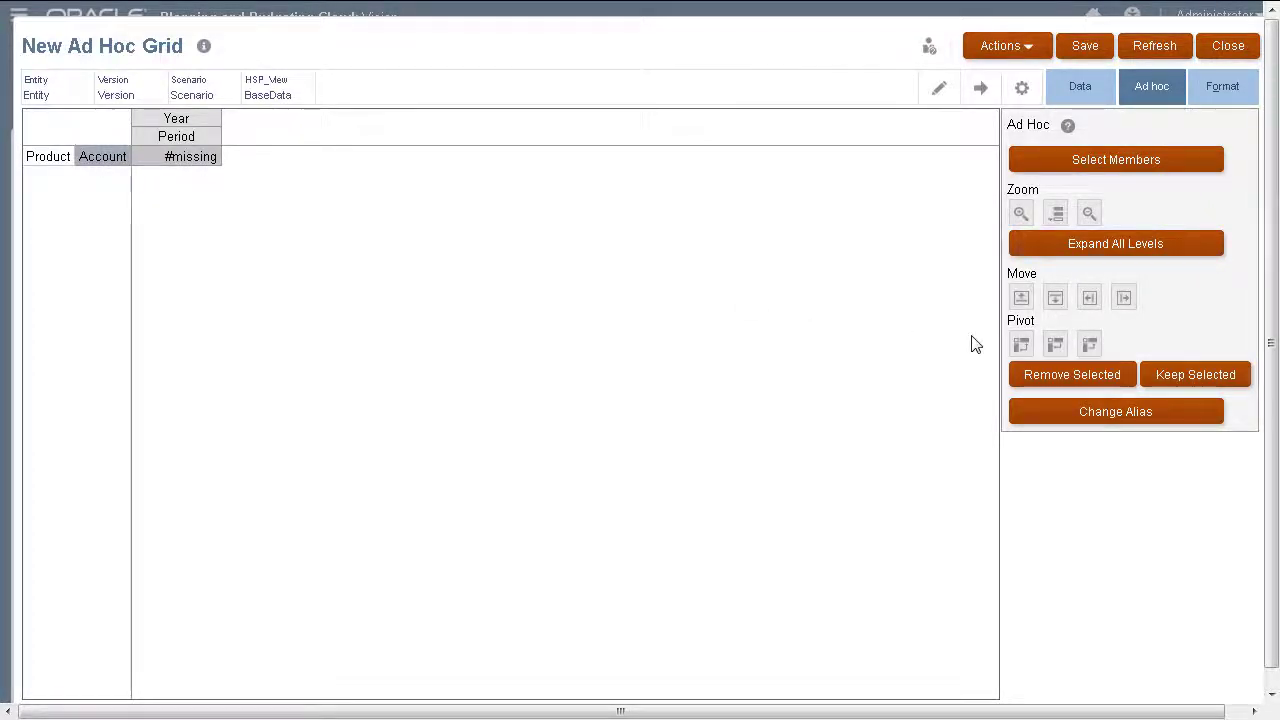
left_click(1025, 349)
Pivot Version into the column headers.
right_click(237, 111)
mouse_move(183, 291)
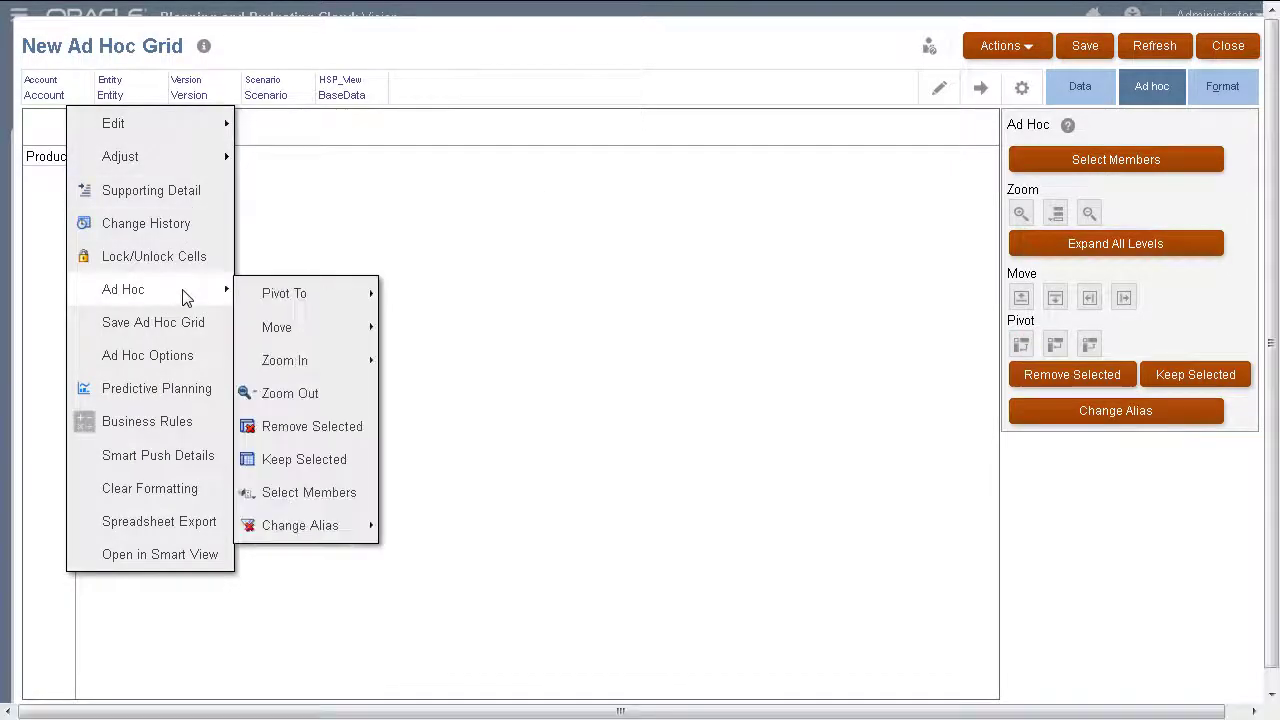
mouse_move(337, 294)
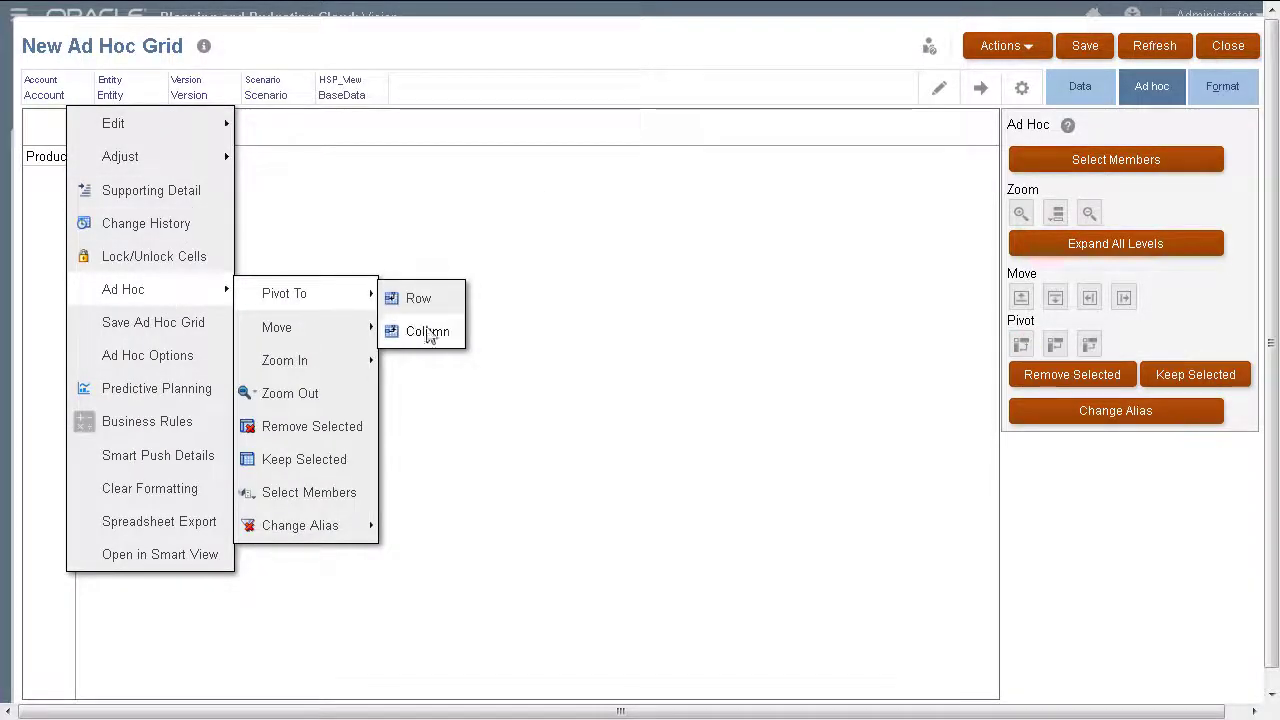
left_click(460, 336)
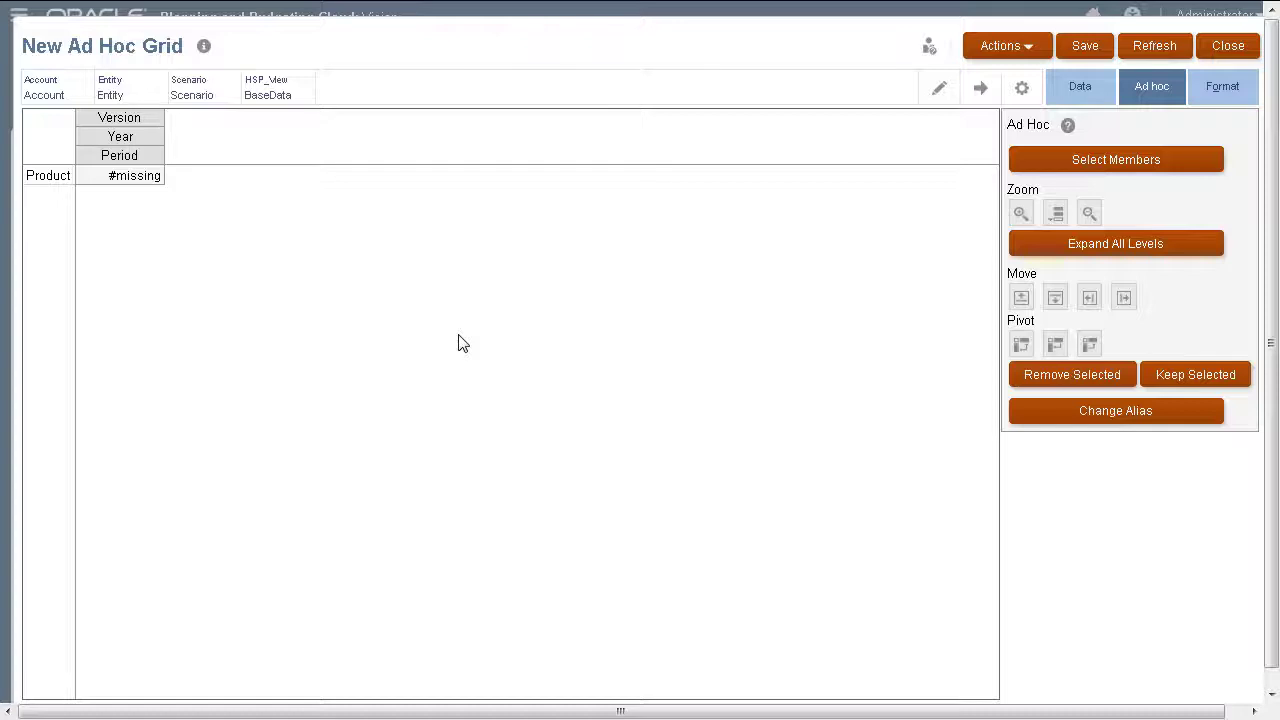
Reorder the column dimensions so Version sits above Year and Period.
left_click(152, 120)
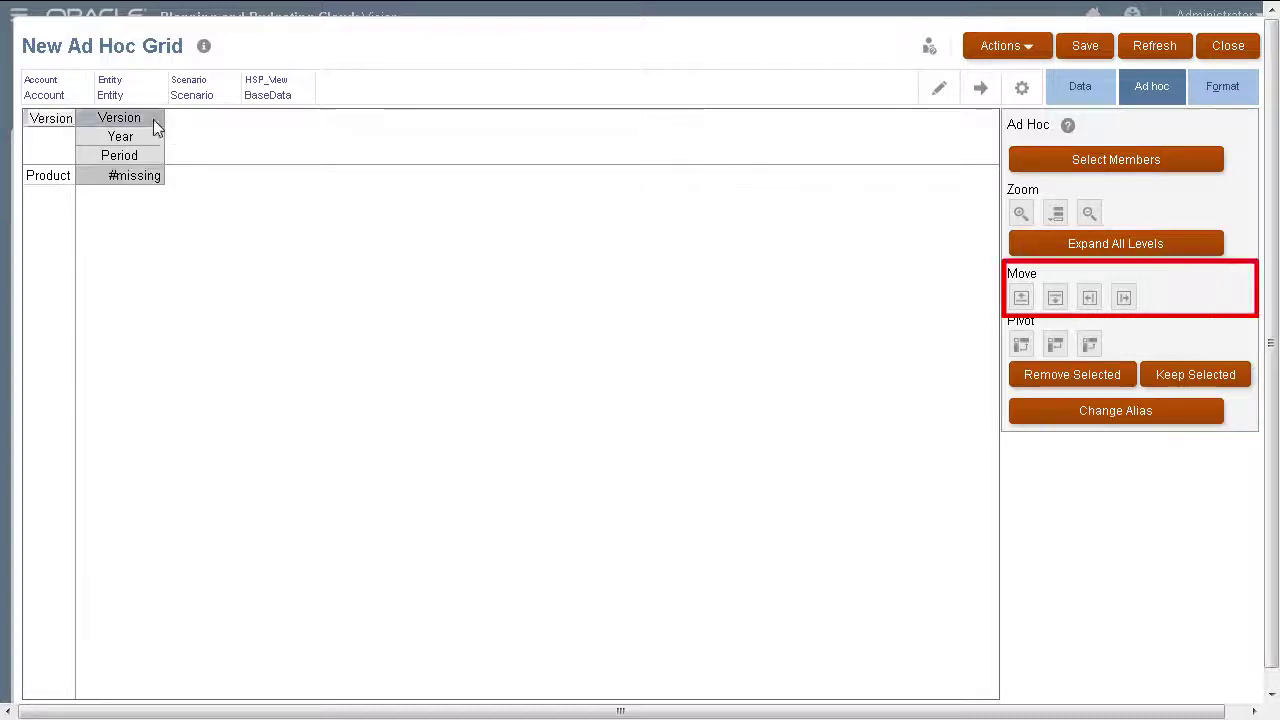
left_click(1055, 300)
left_click(152, 138)
left_click(1055, 299)
left_click(143, 157)
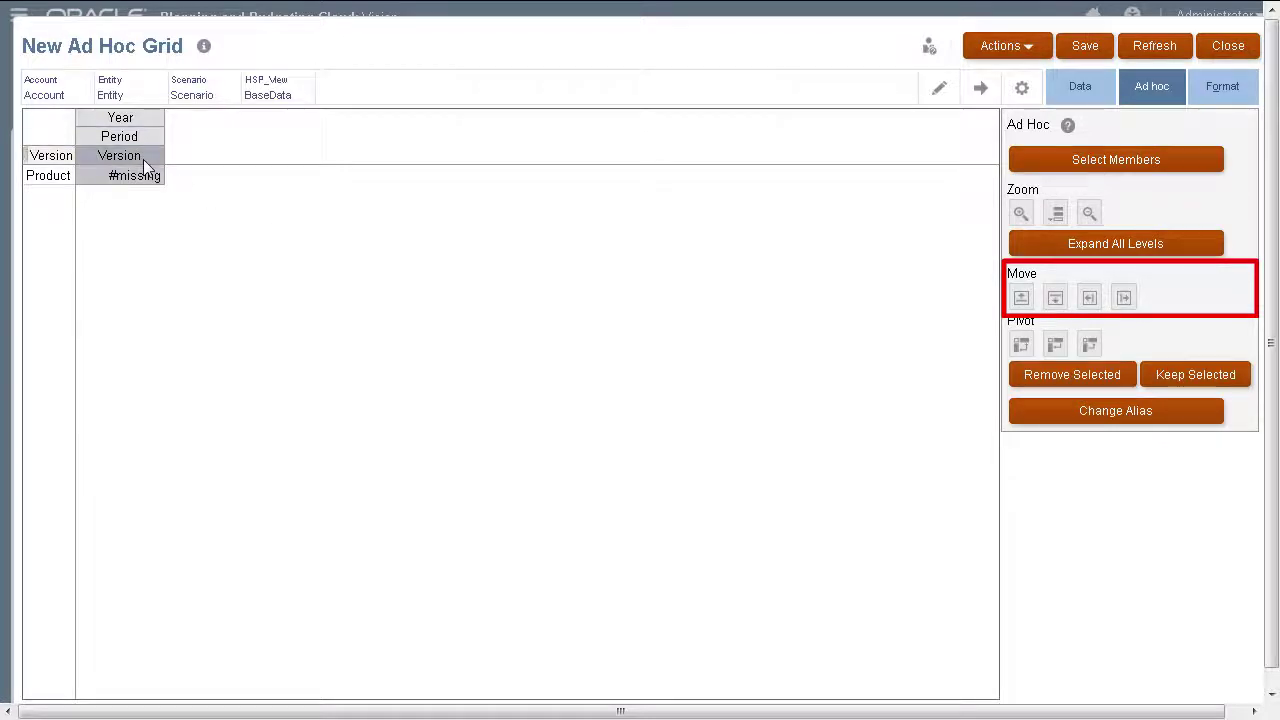
left_click(1021, 299)
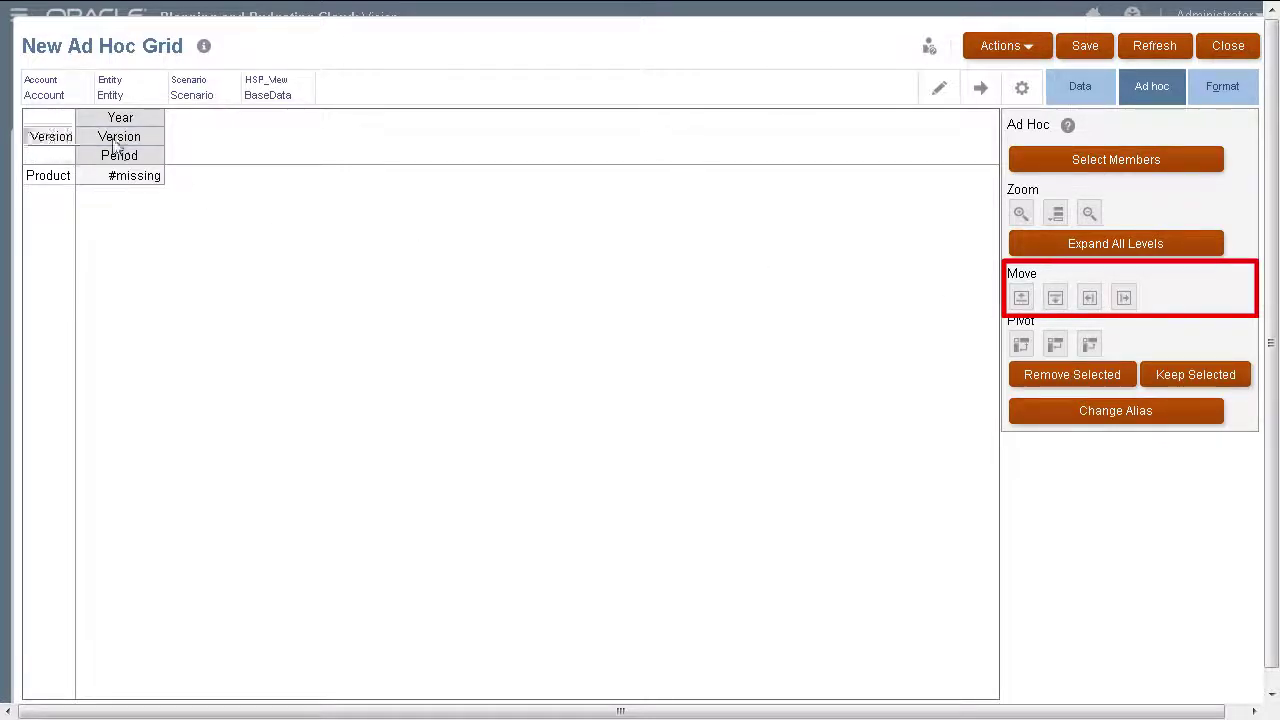
left_click(1021, 299)
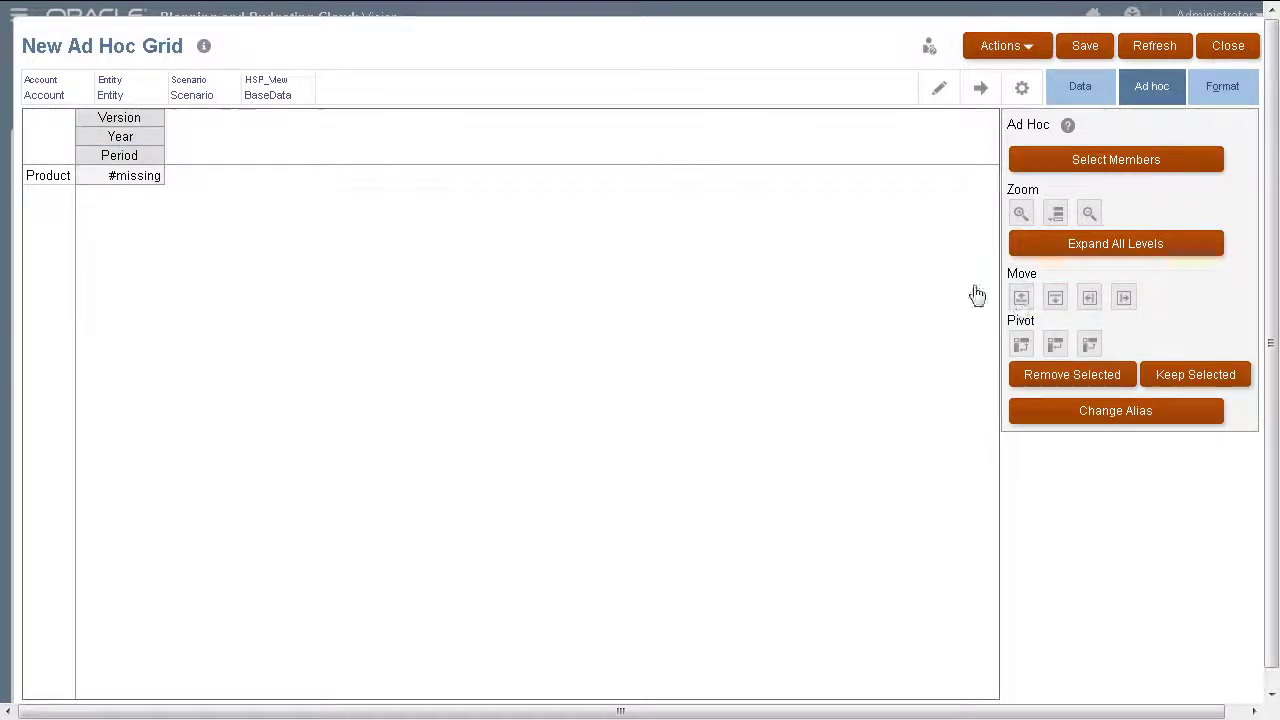
Set the Entity point of view to 450 : Sales West under Total Entity > TD > 403.
left_click(130, 104)
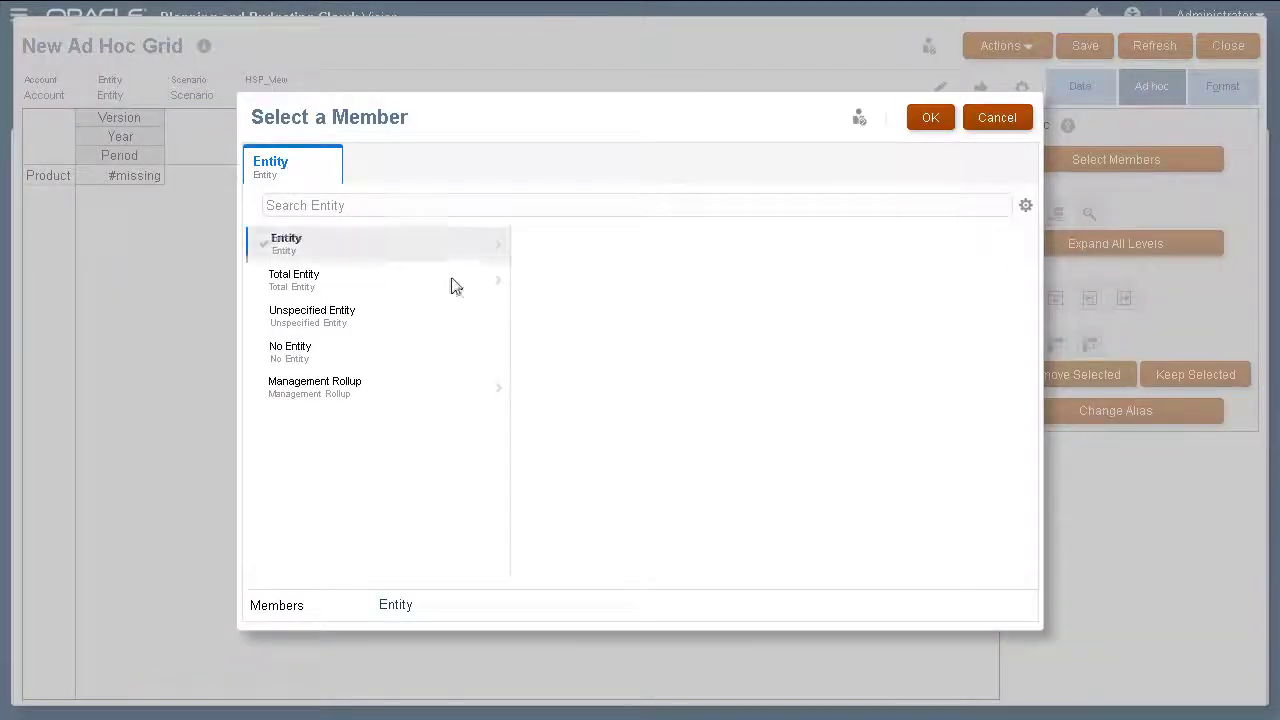
left_click(454, 286)
left_click(726, 284)
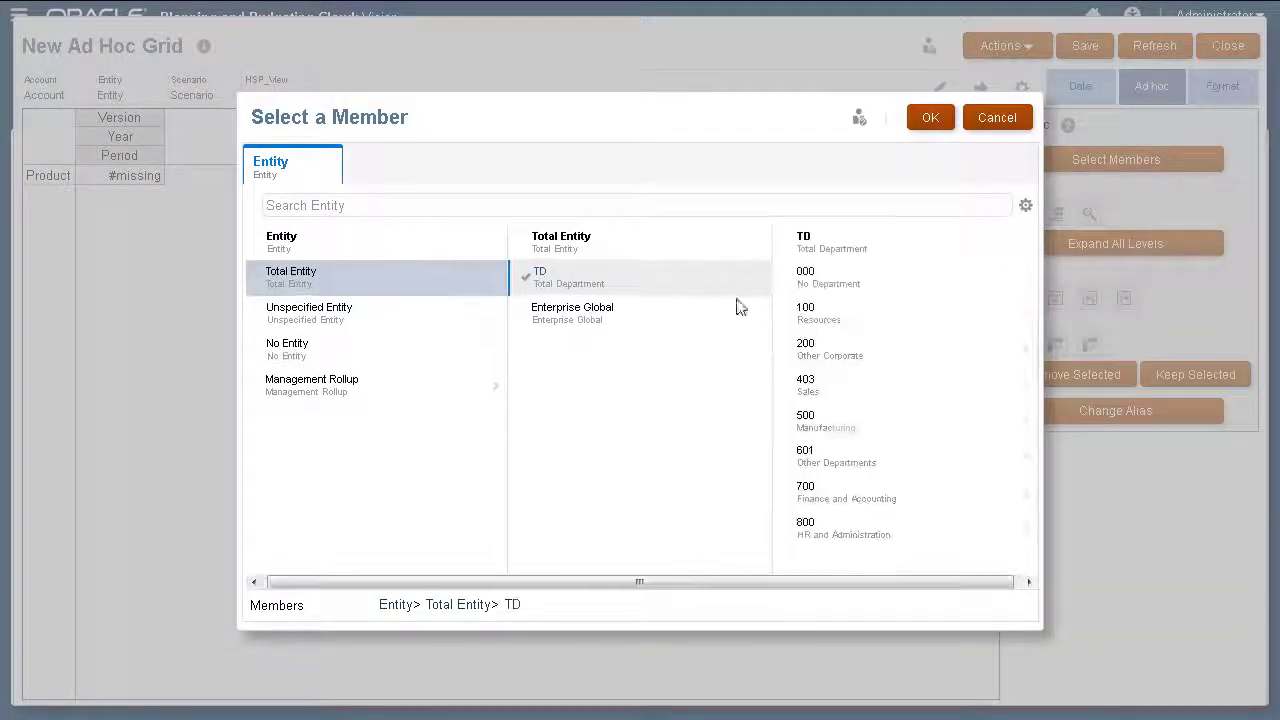
left_click(843, 386)
left_click(793, 528)
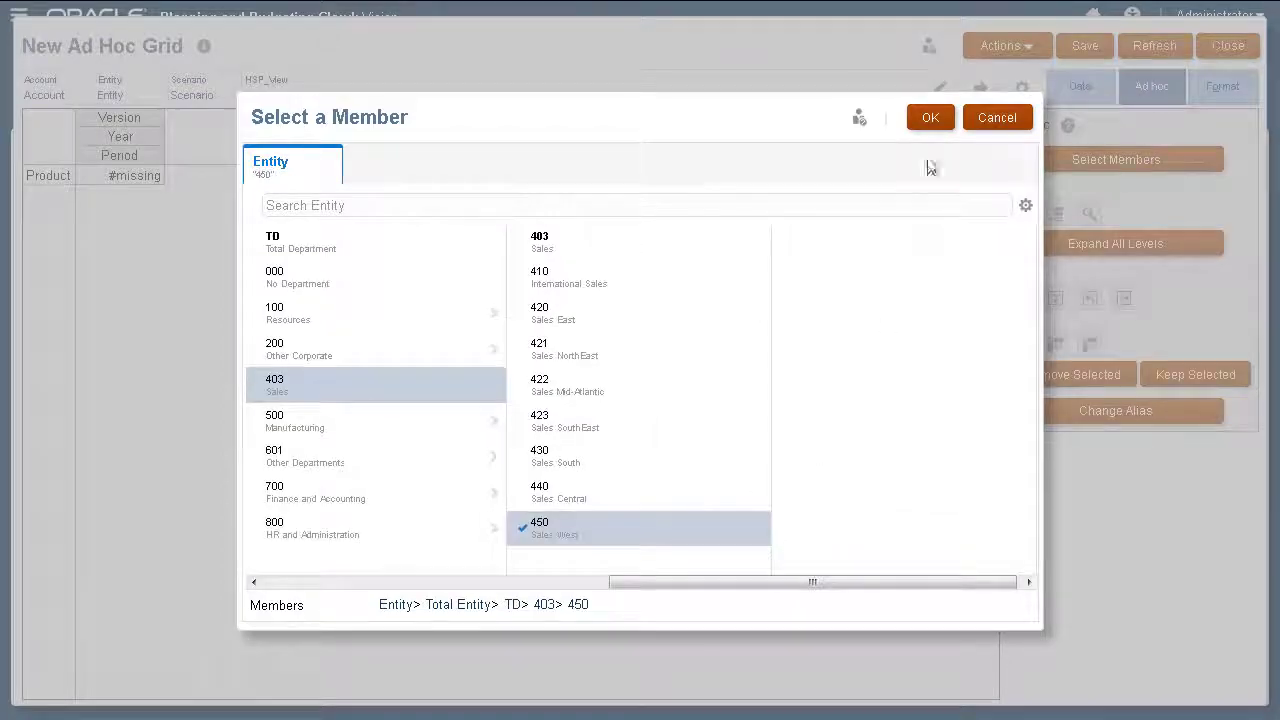
left_click(934, 122)
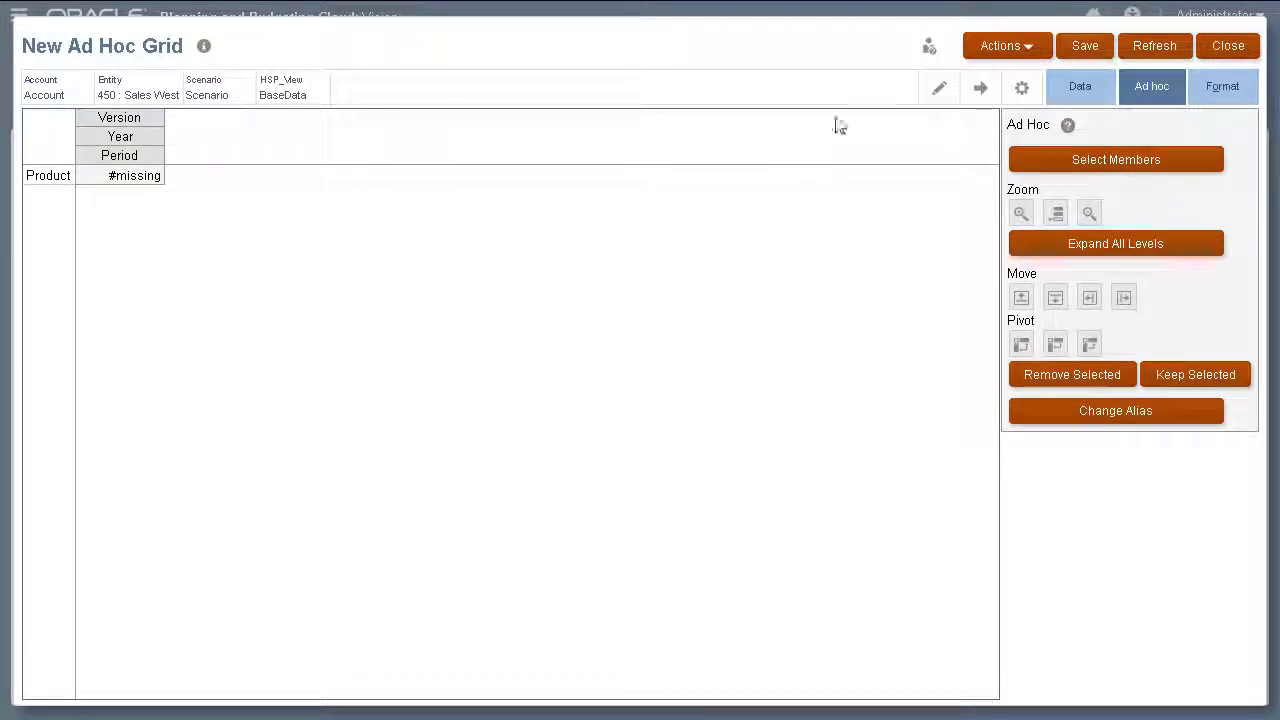
Select Plan as the Scenario member.
right_click(232, 96)
mouse_move(214, 292)
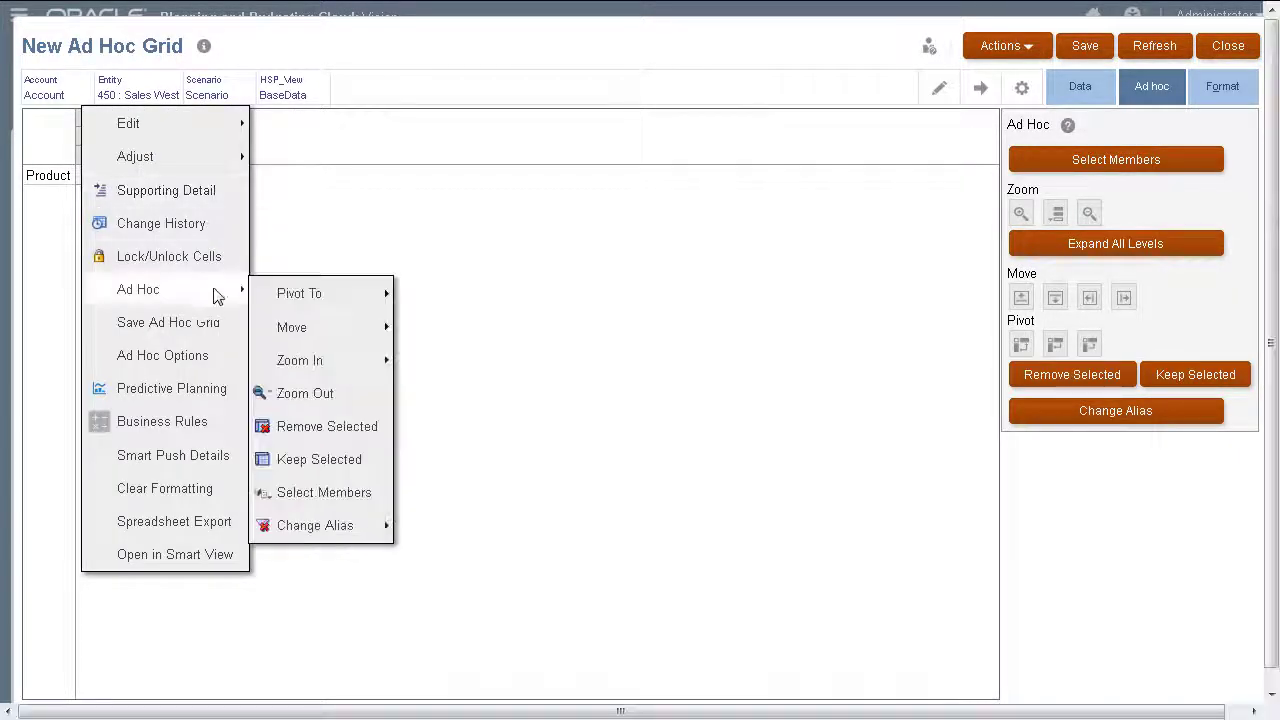
left_click(383, 503)
left_click(473, 458)
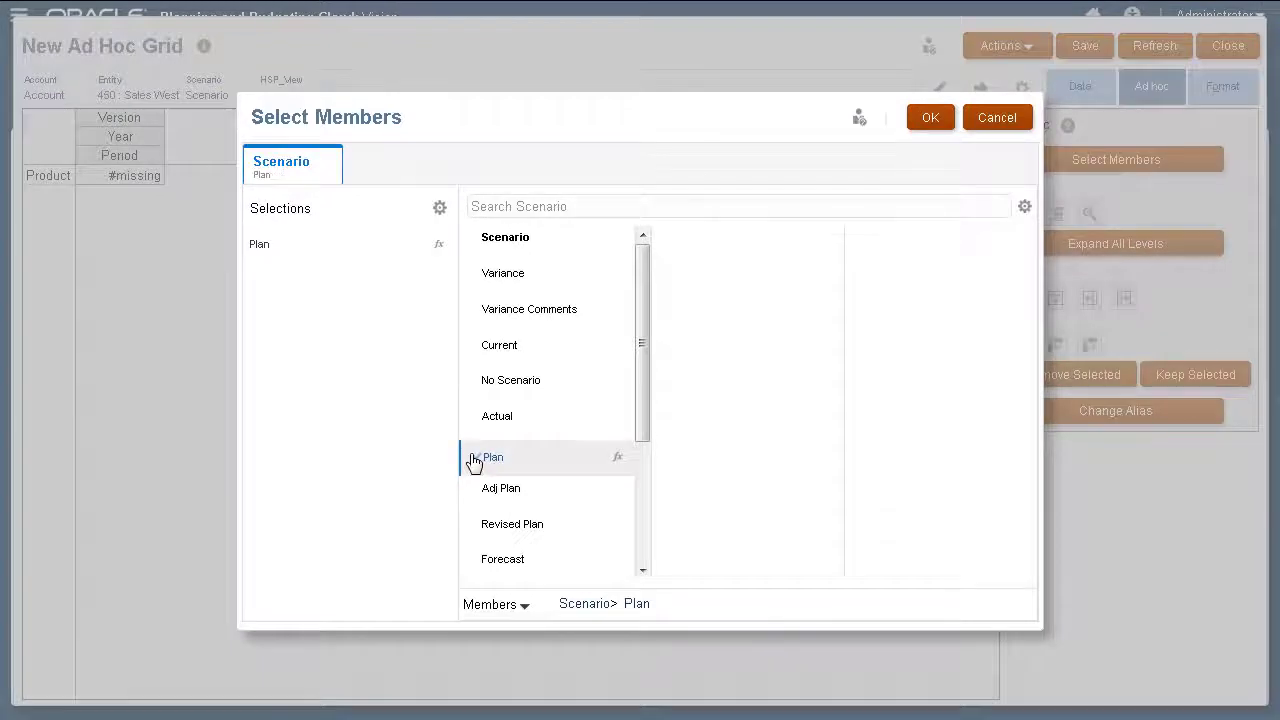
Confirm Plan for Scenario, then search for 'Units' and set it as the Account member.
left_click(478, 566)
left_click(924, 124)
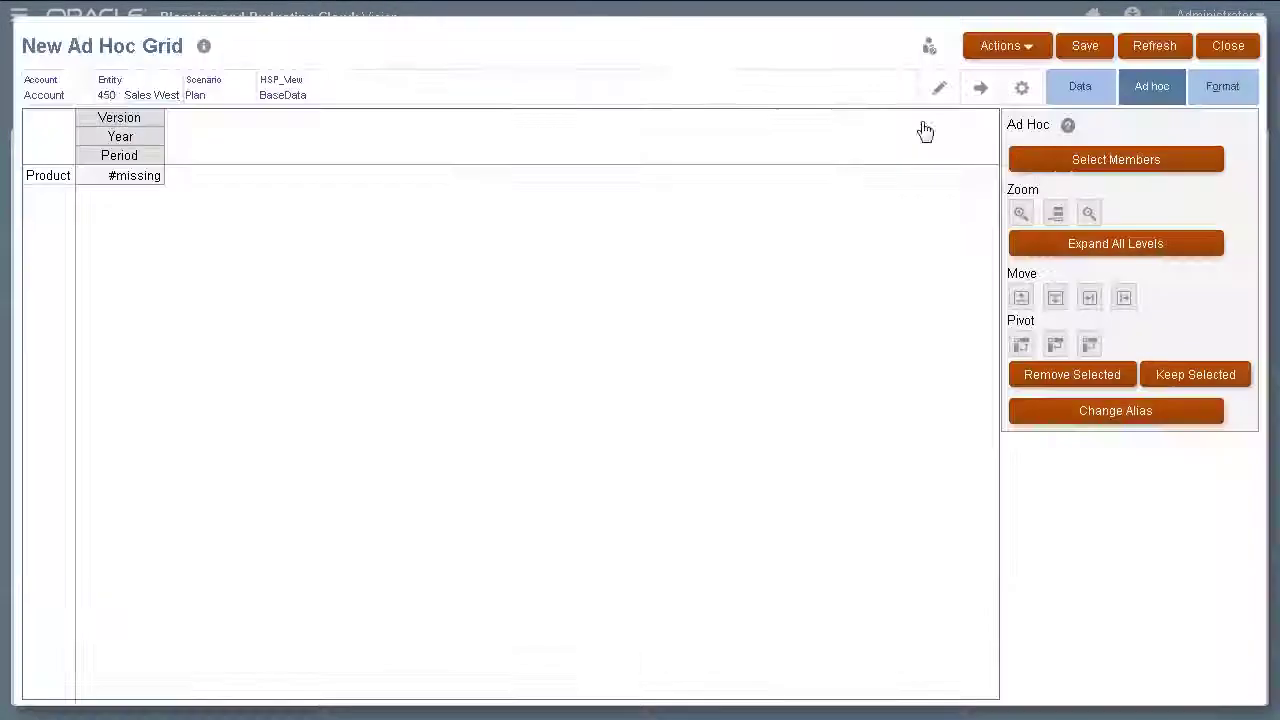
right_click(77, 95)
mouse_move(129, 291)
left_click(229, 503)
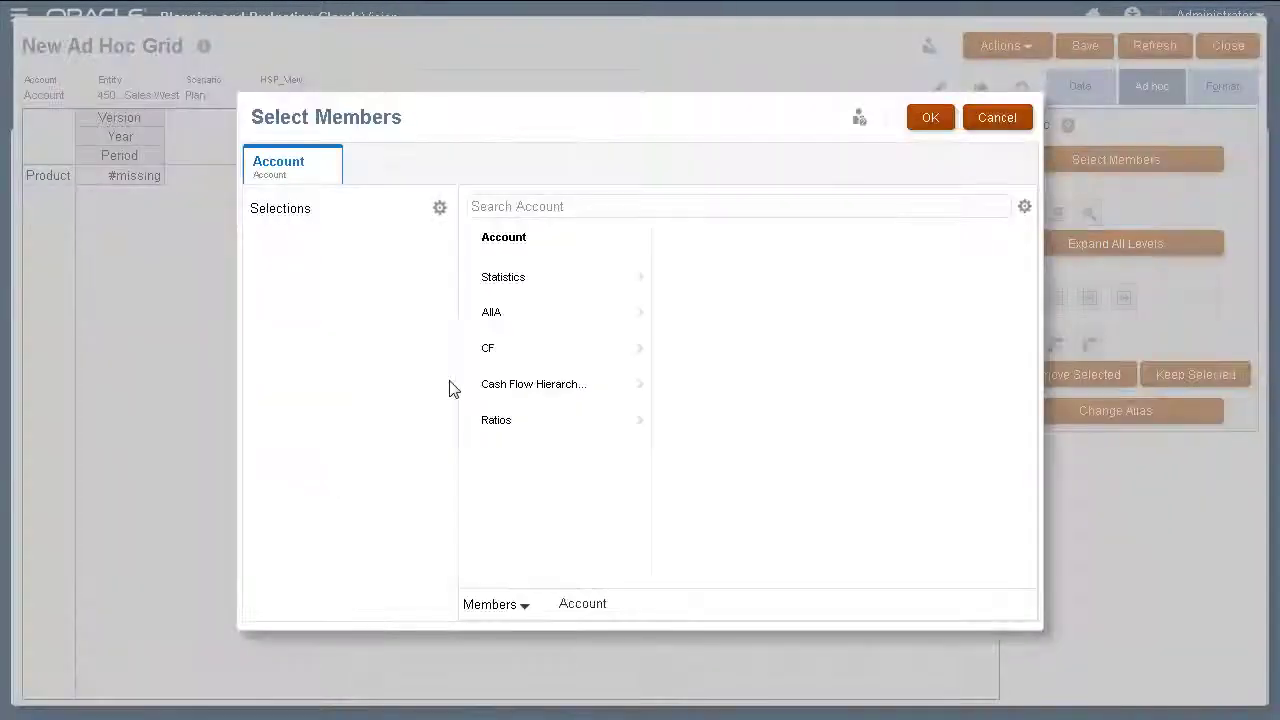
left_click(671, 206)
type("Units")
key("Return")
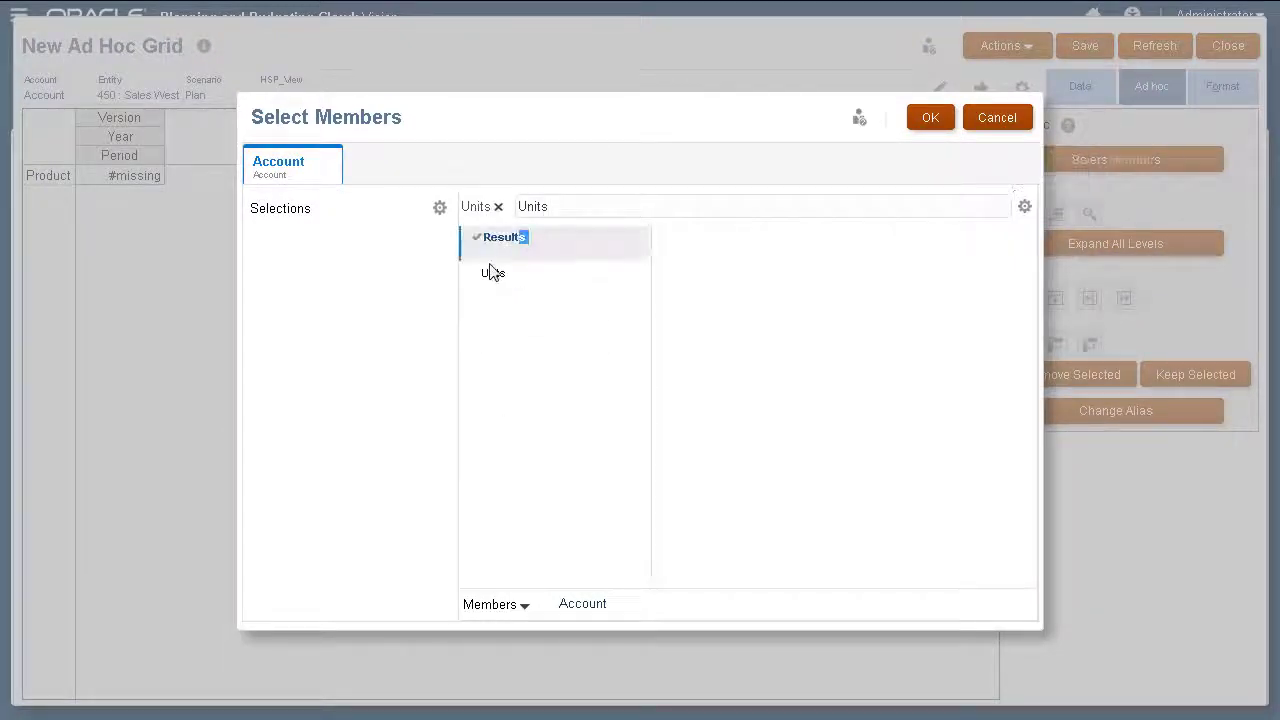
left_click(490, 273)
left_click(928, 124)
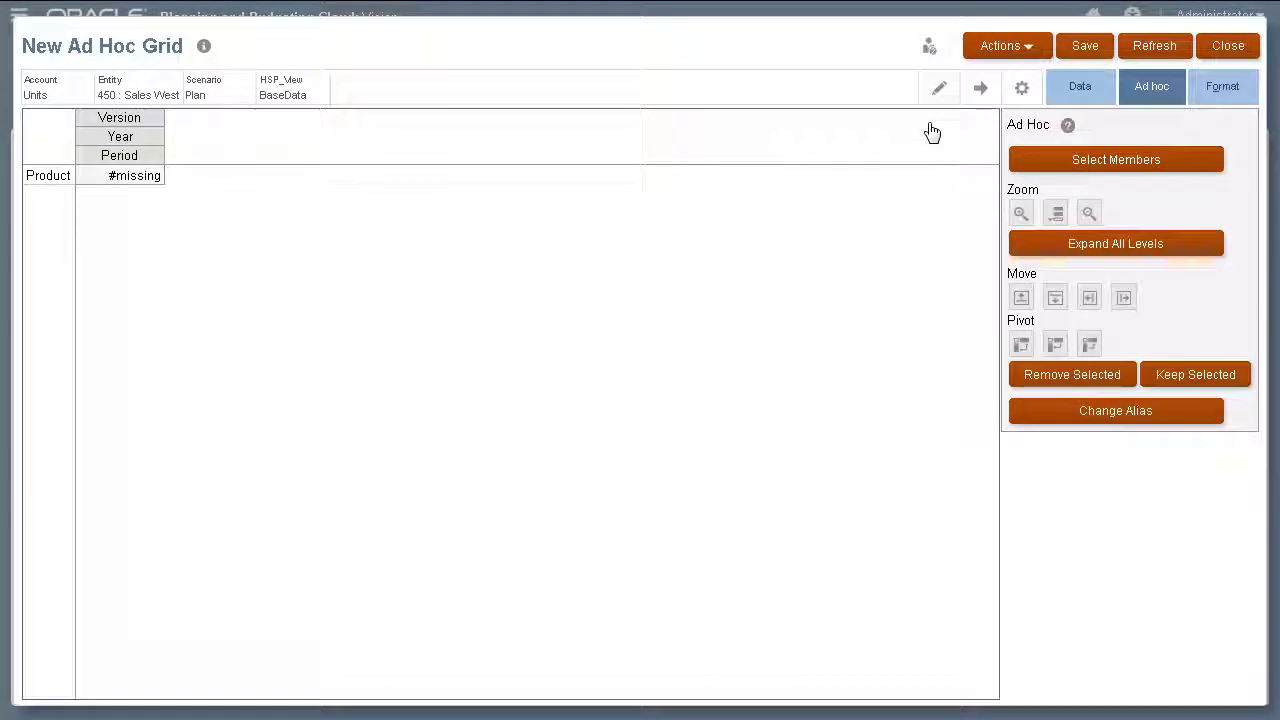
Show aliases in the Product selector and put Computer Equipment from Total Product on the rows.
left_click_drag(66, 182, 67, 183)
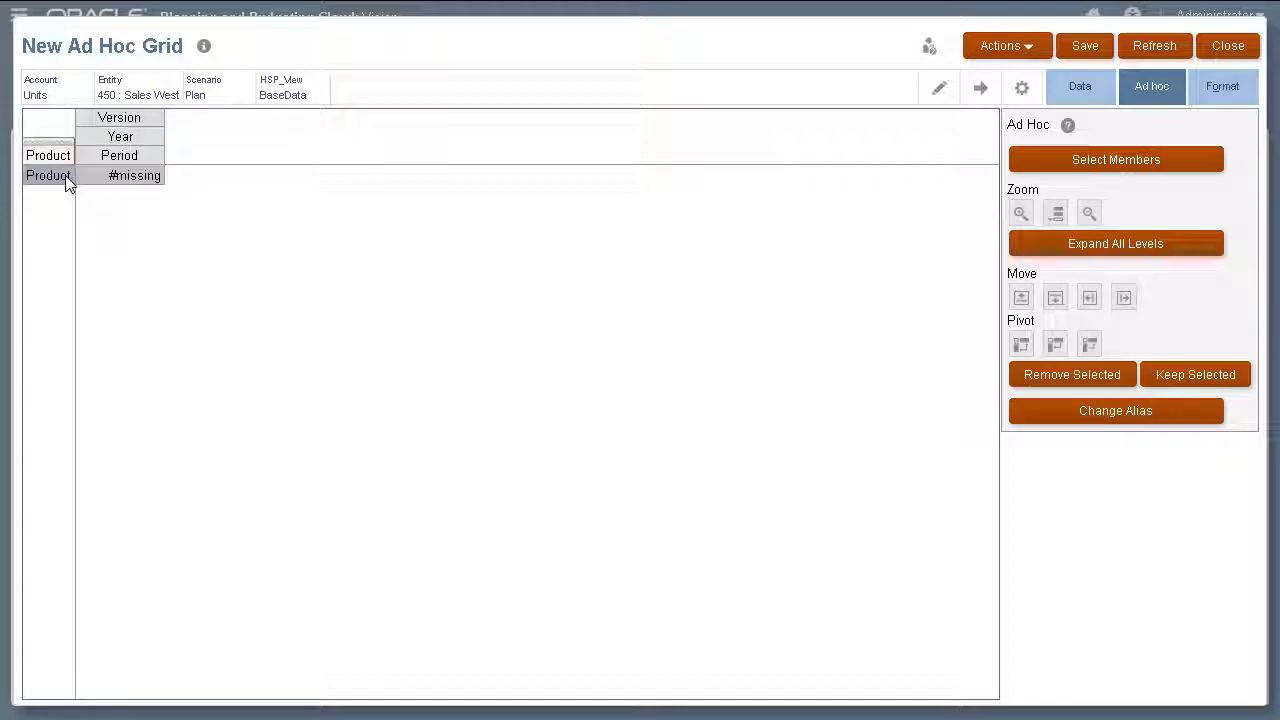
left_click(1137, 171)
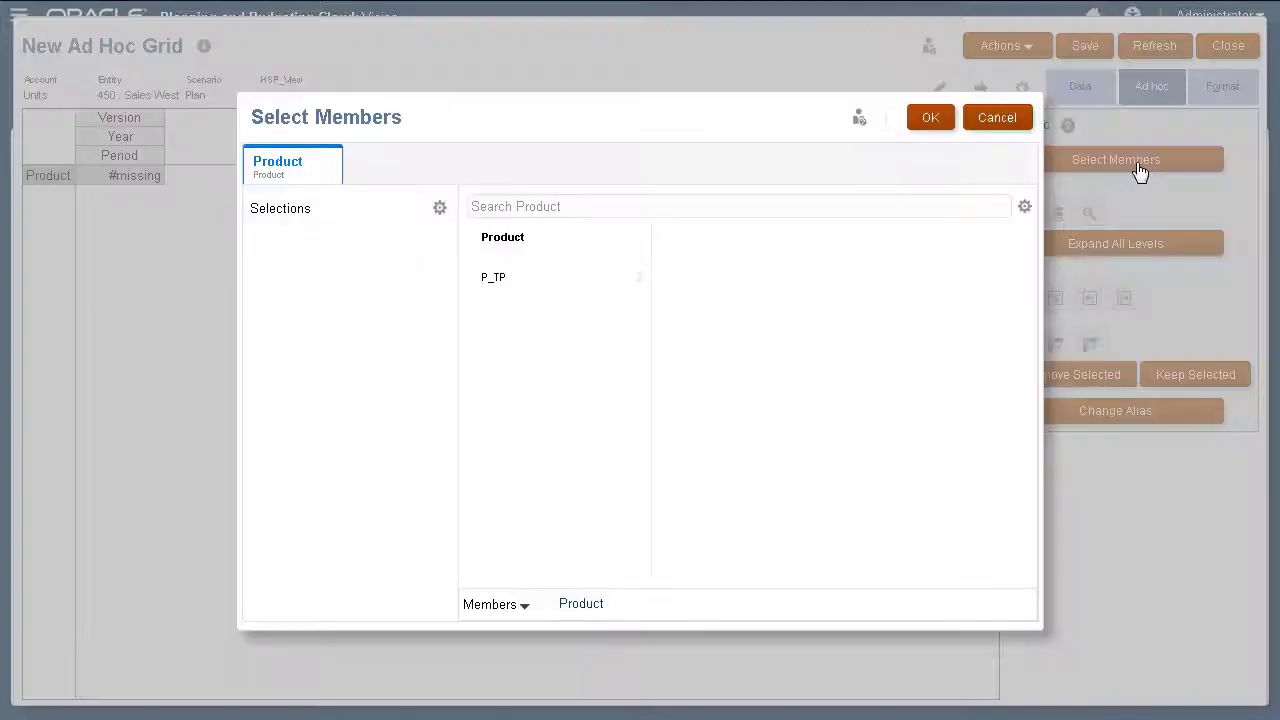
left_click(1024, 207)
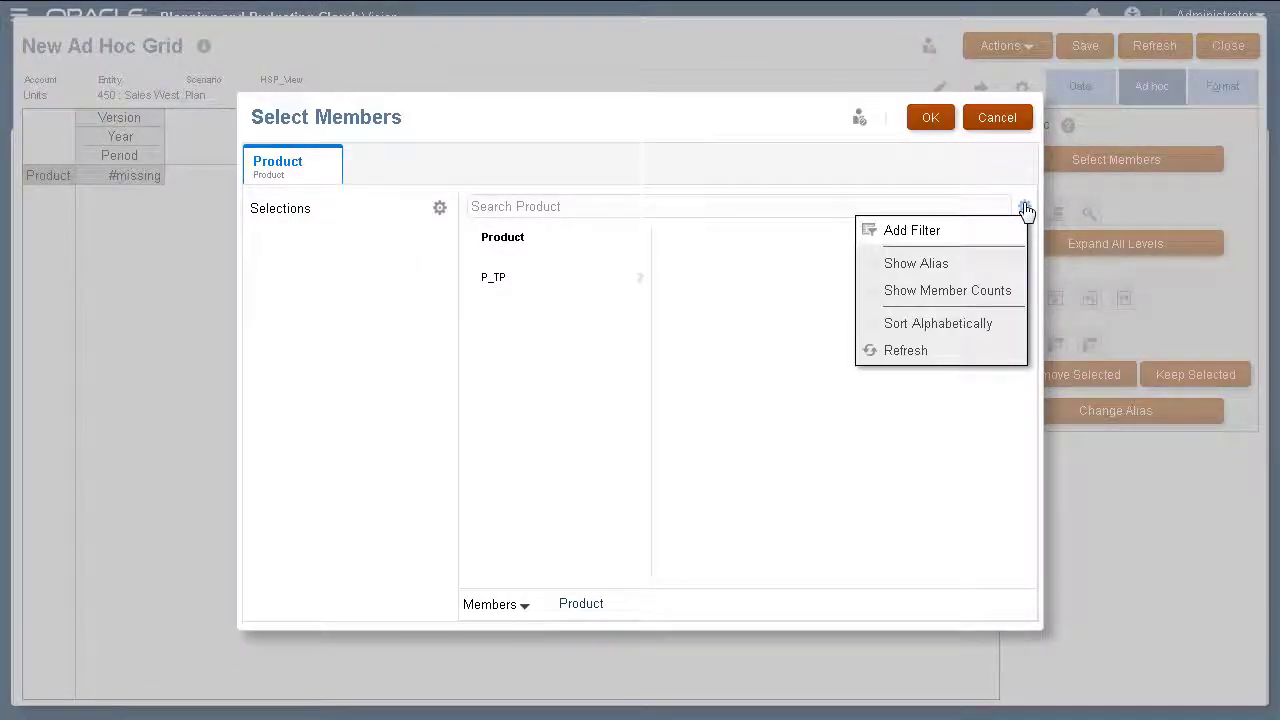
left_click(926, 265)
left_click(603, 277)
left_click(676, 316)
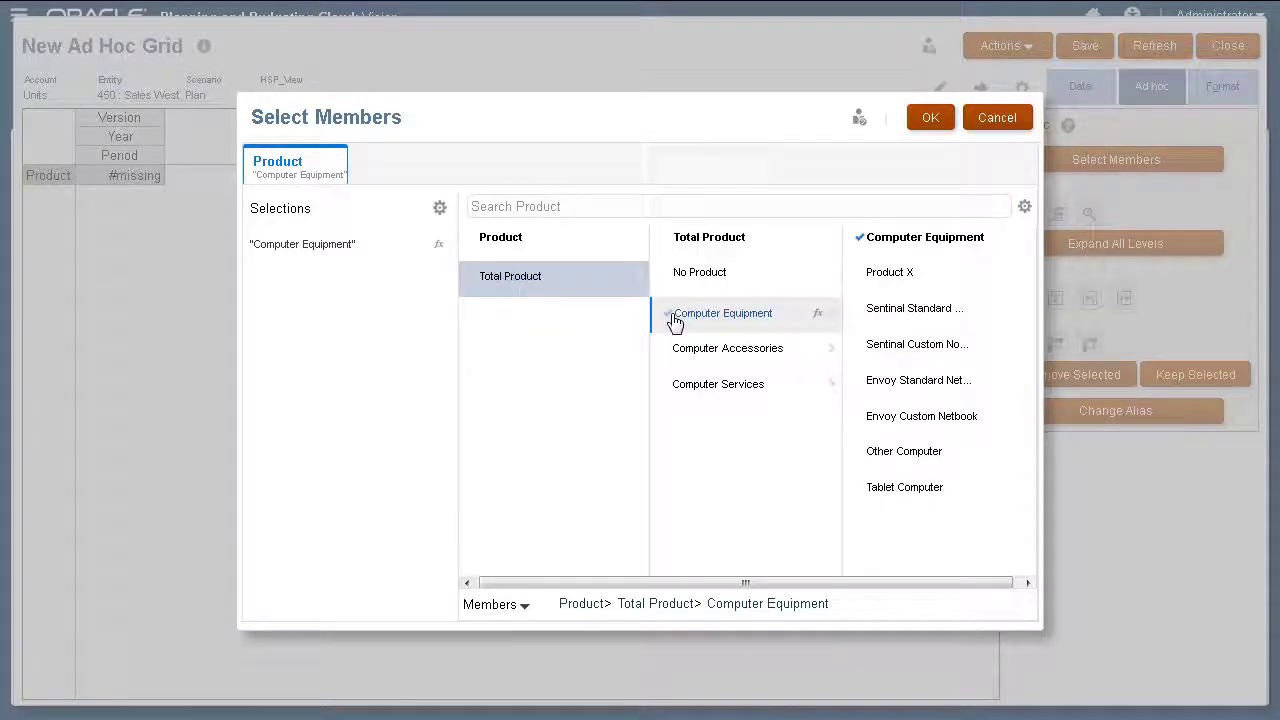
left_click(931, 121)
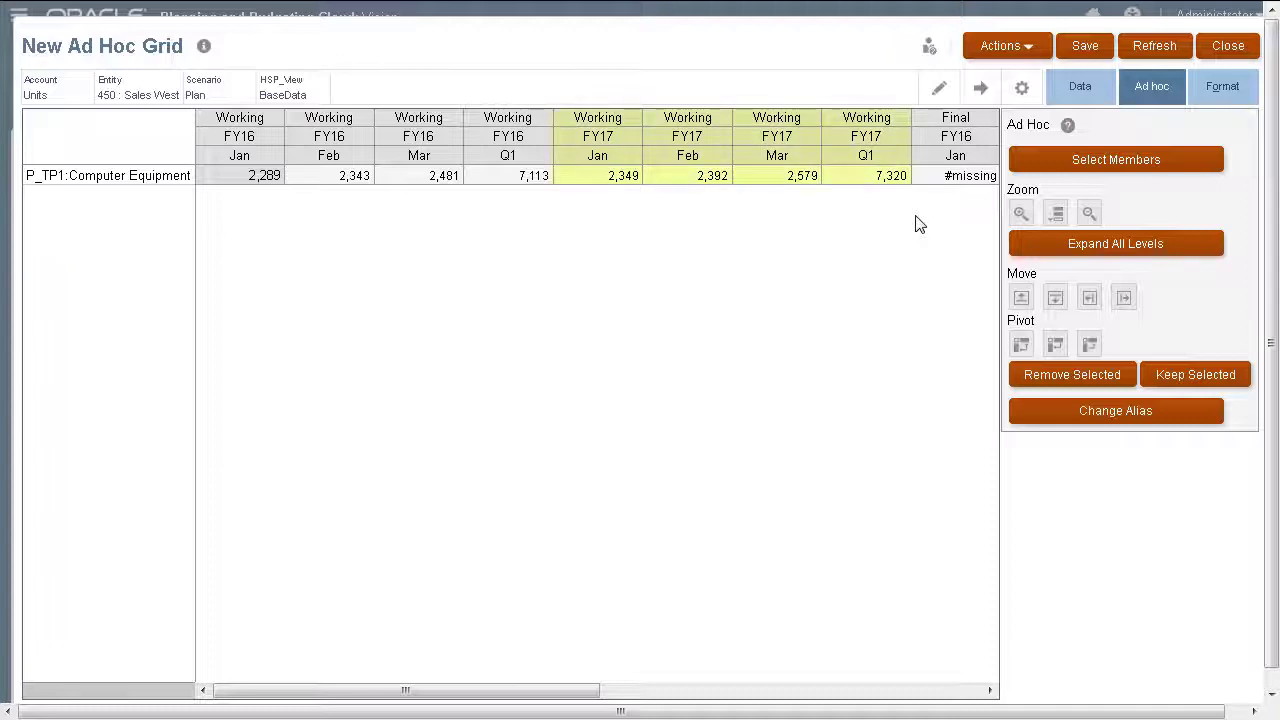
Keep only the FY17 columns, then remove the Final FY17 columns.
left_click(874, 140)
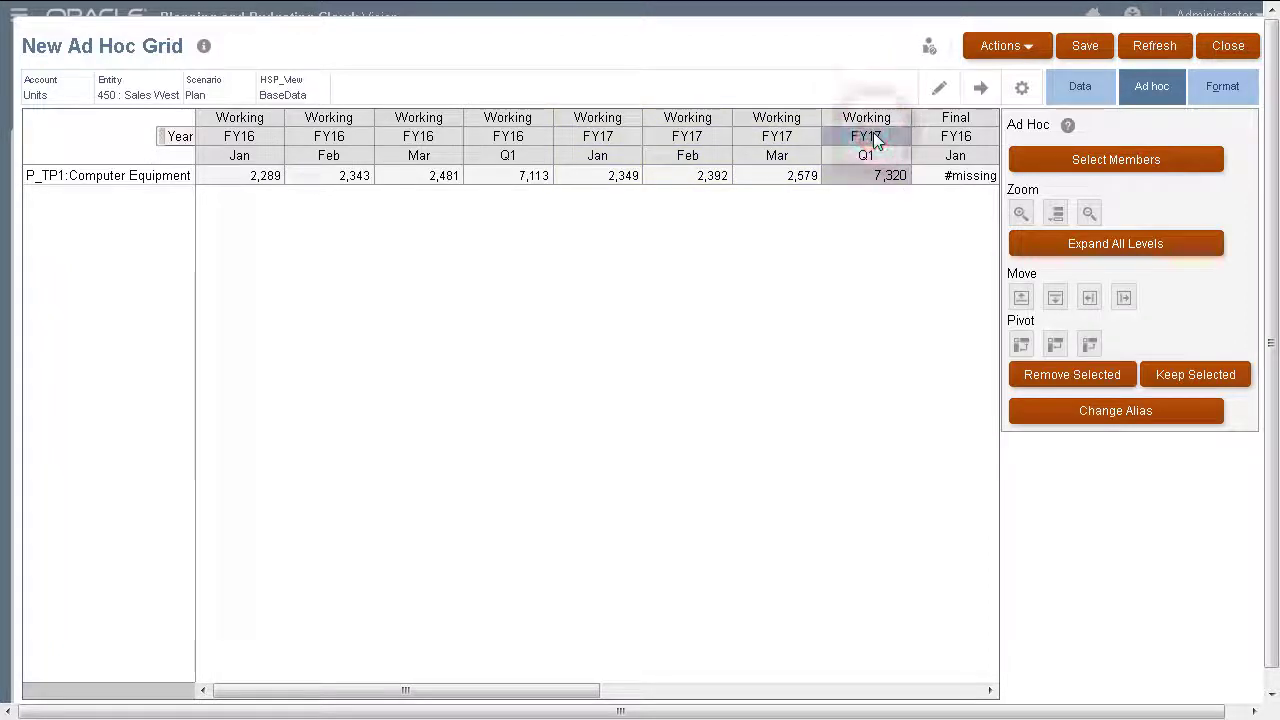
left_click(1168, 374)
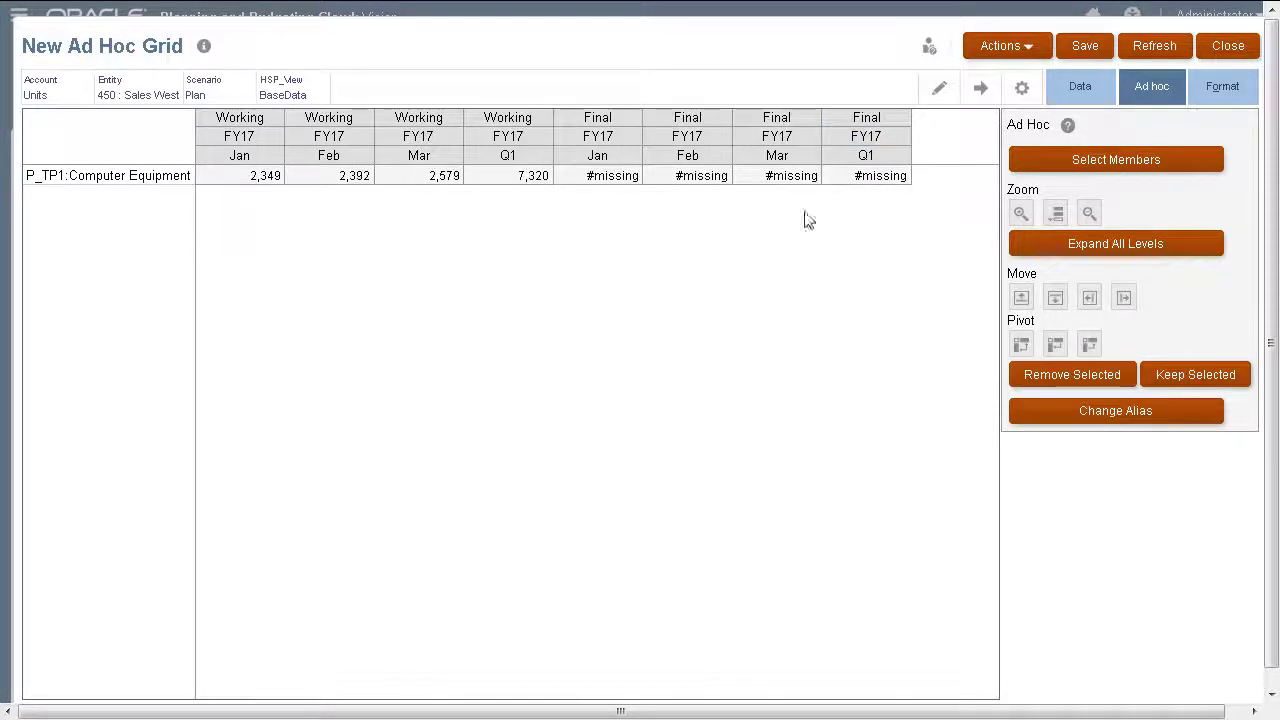
left_click(629, 119)
left_click(1036, 376)
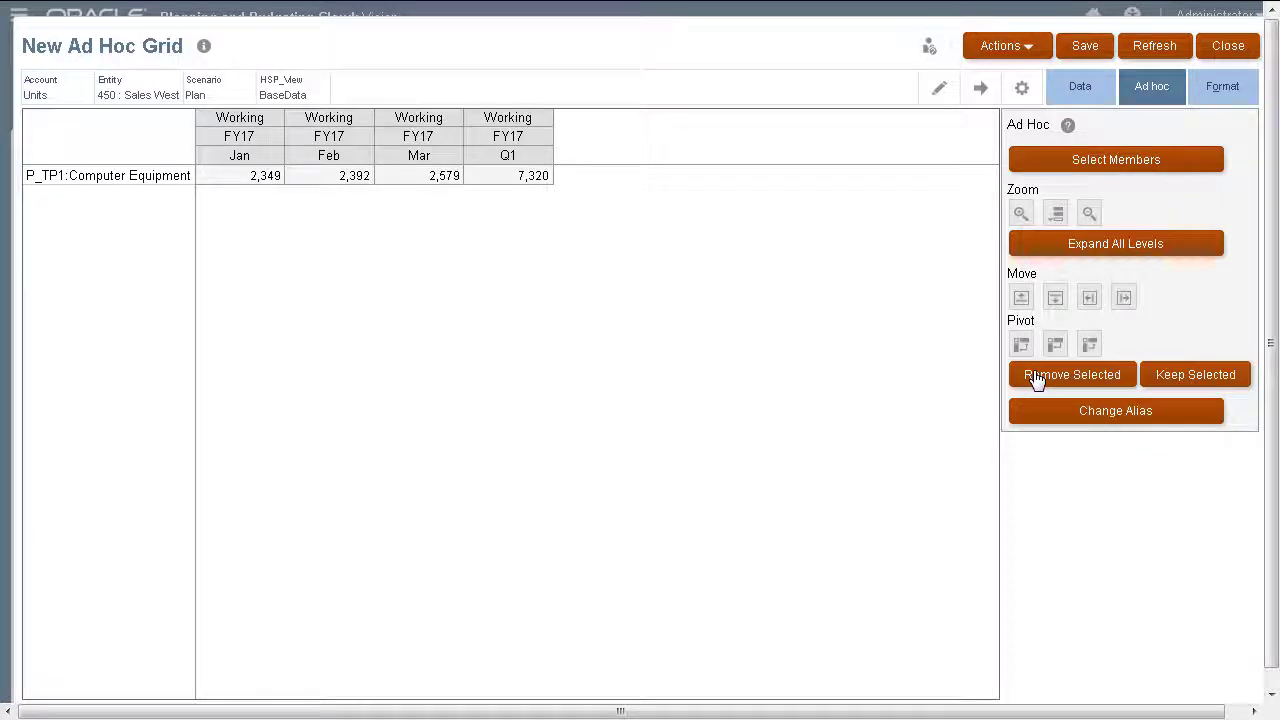
Zoom Computer Equipment in and out to Total Product, then zoom Total Product into products P_100–P_160.
left_click(169, 180)
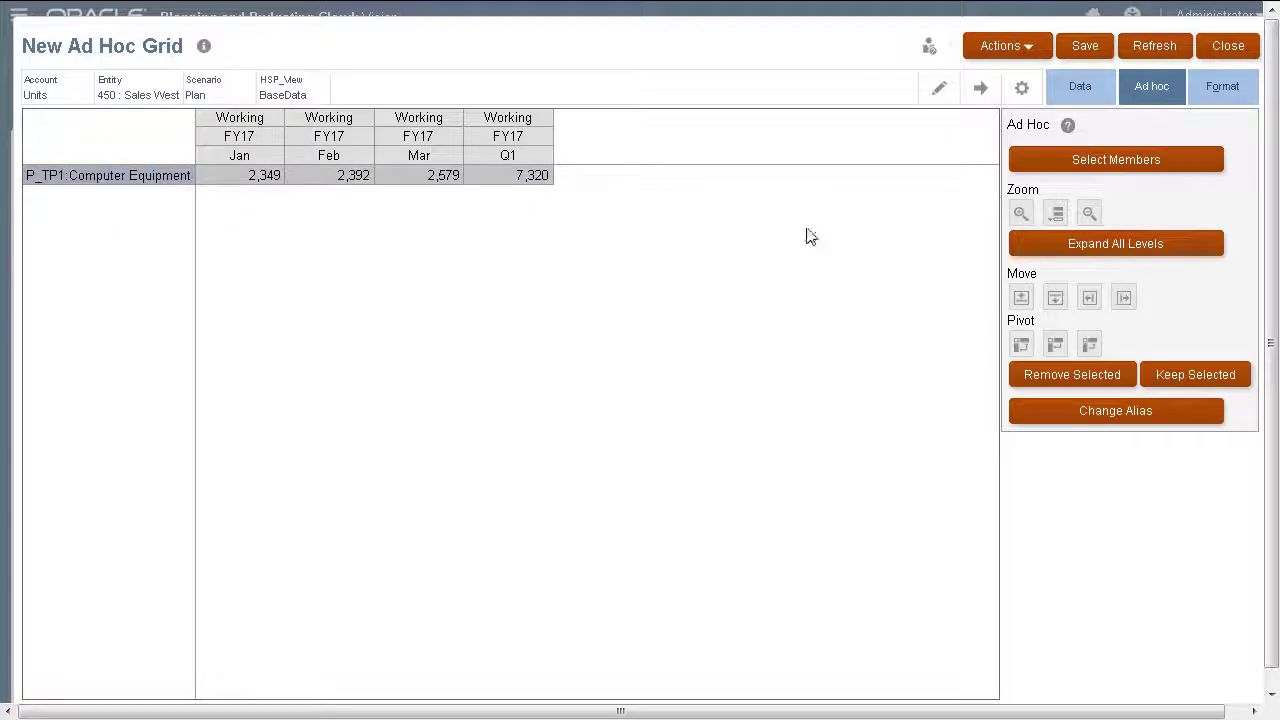
left_click(1021, 213)
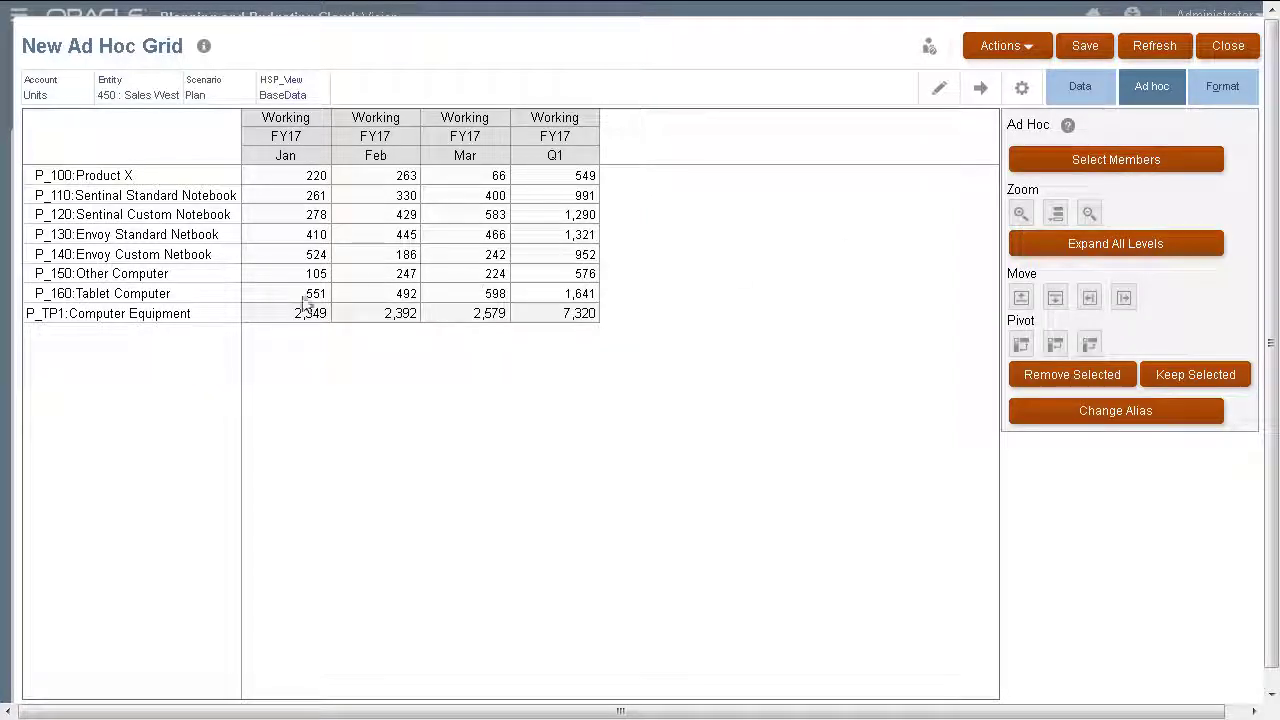
left_click(217, 322)
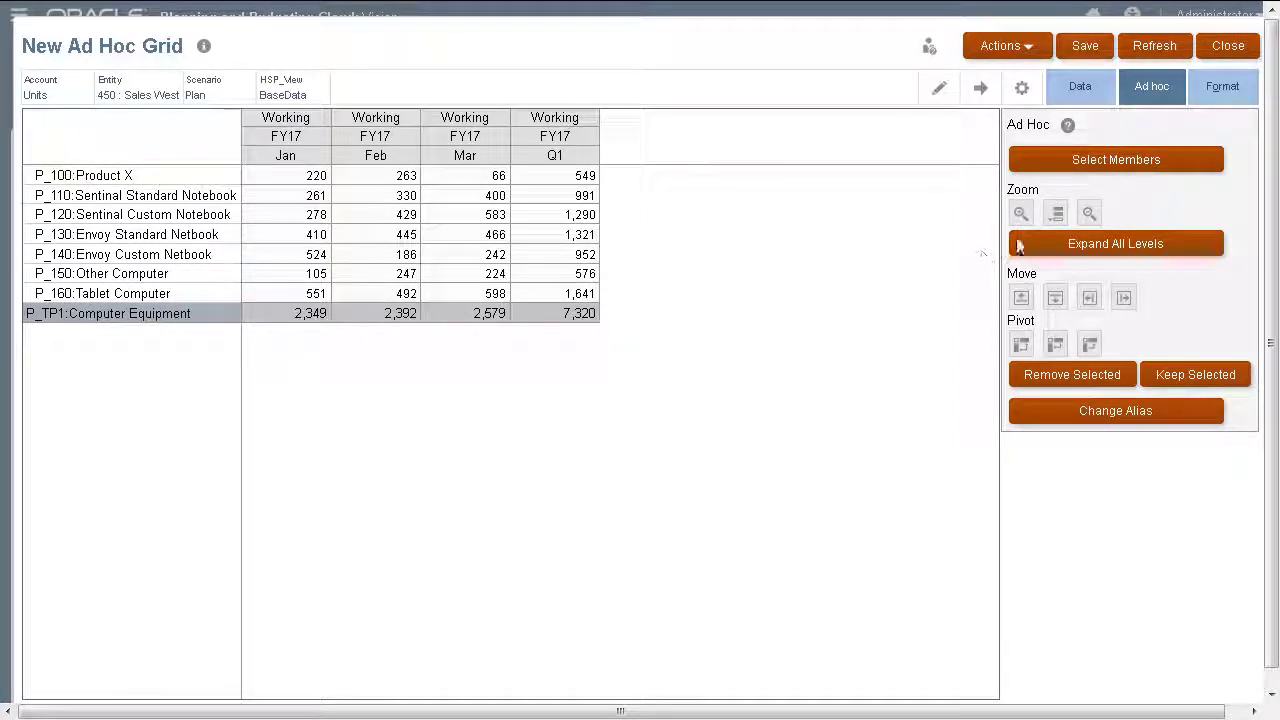
left_click(1089, 214)
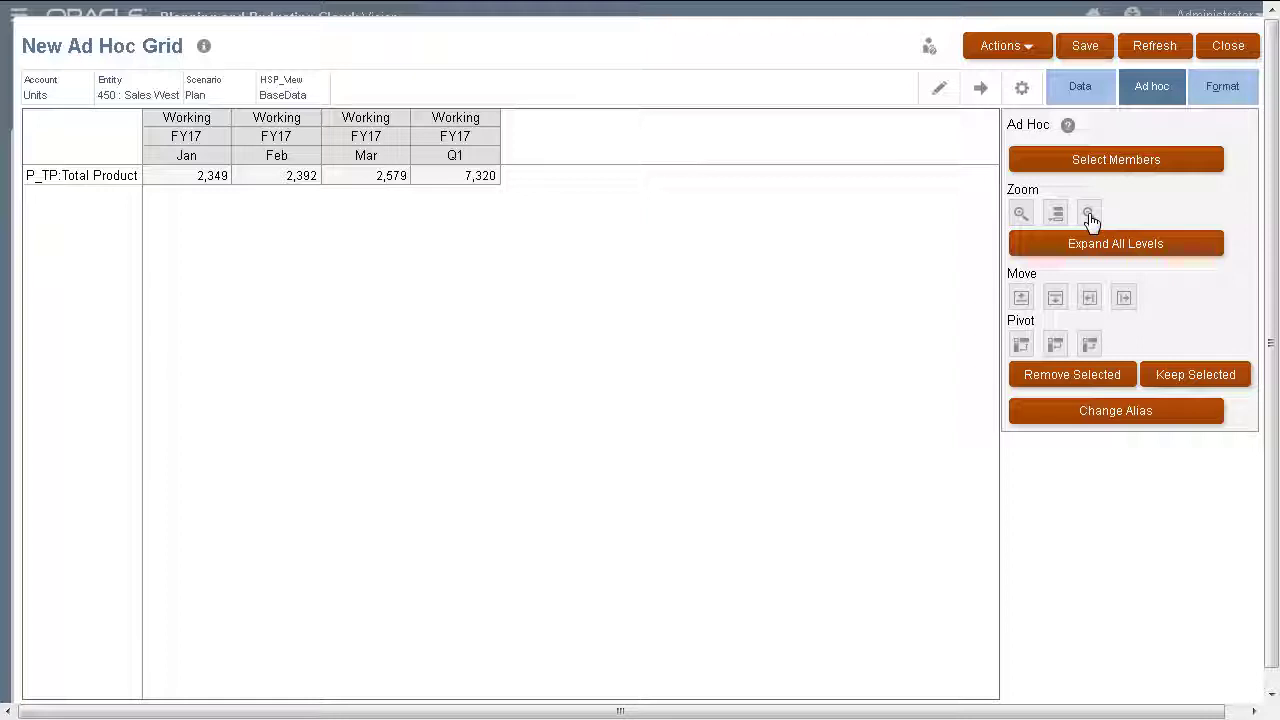
left_click(93, 182)
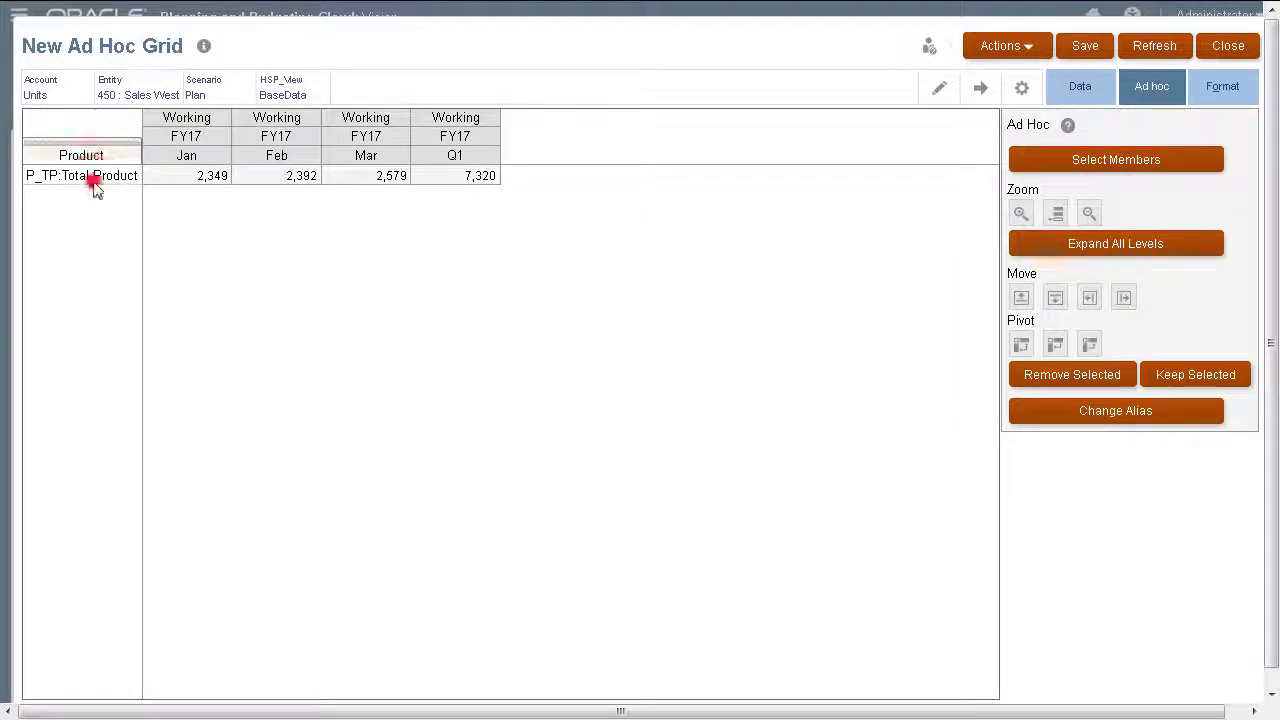
left_click(1055, 216)
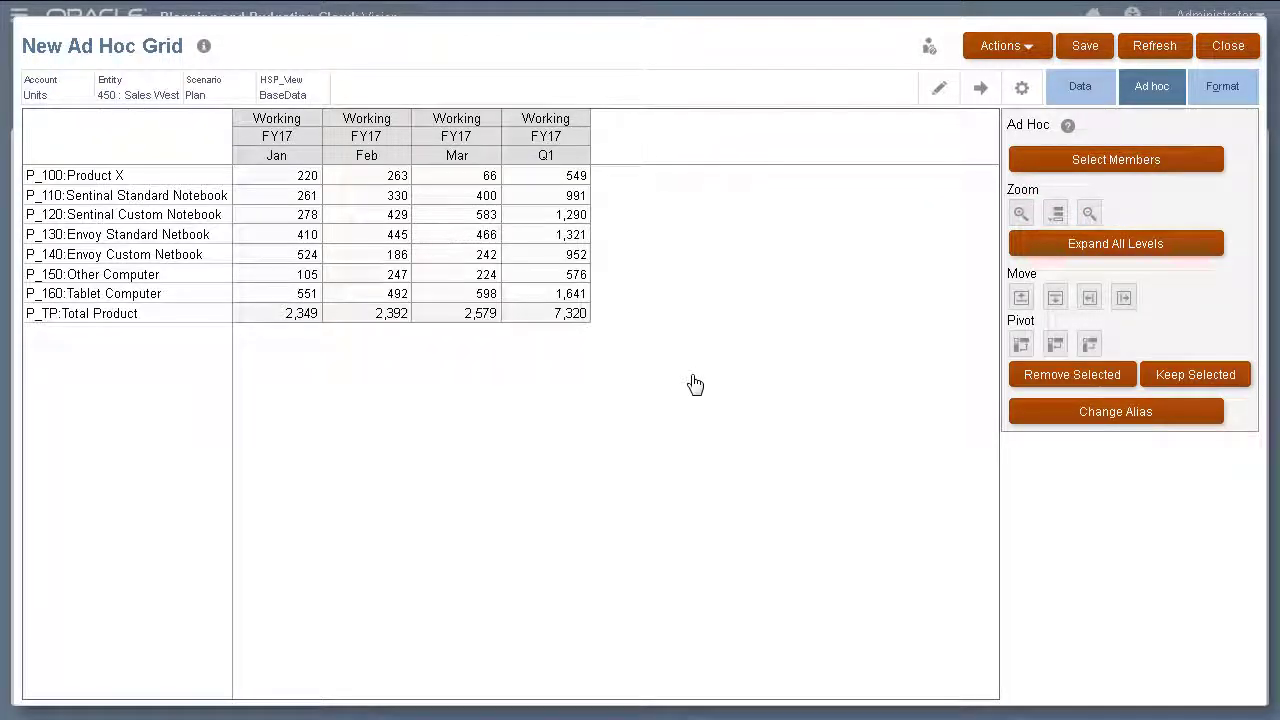
Save the ad hoc grid as 'West Computers' in the Forms > Plan folder.
left_click(1016, 56)
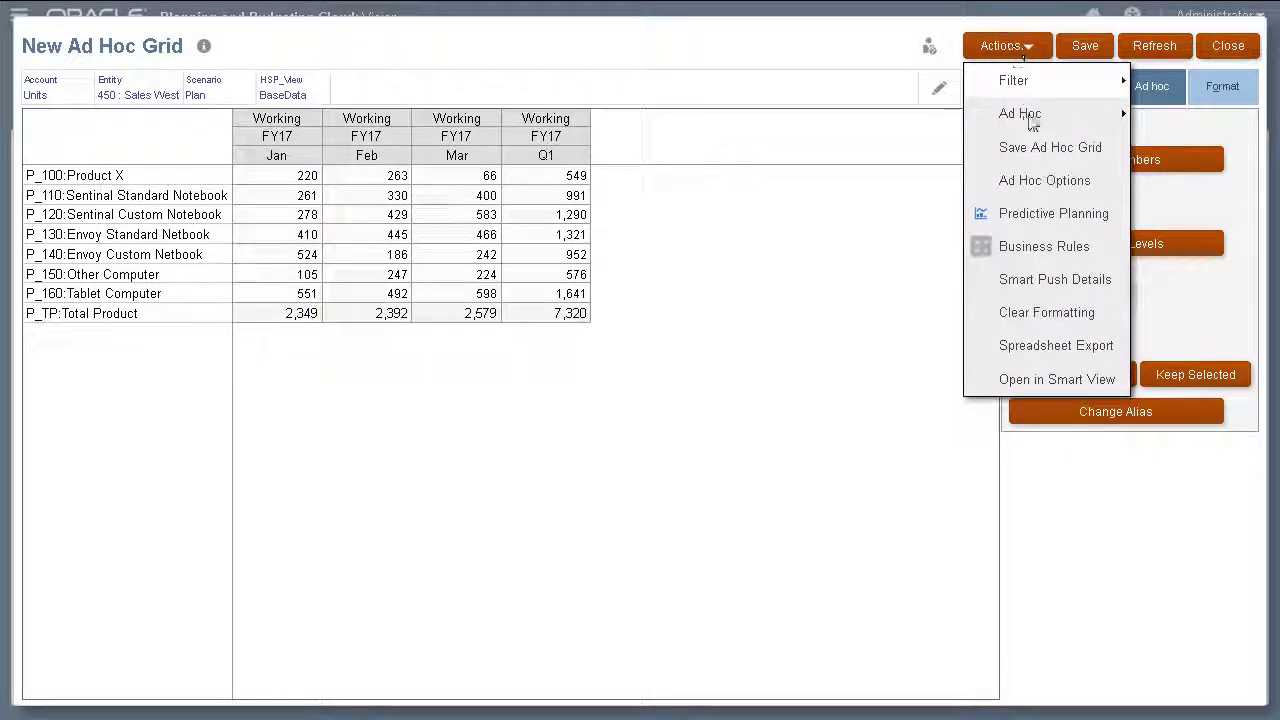
left_click(1031, 150)
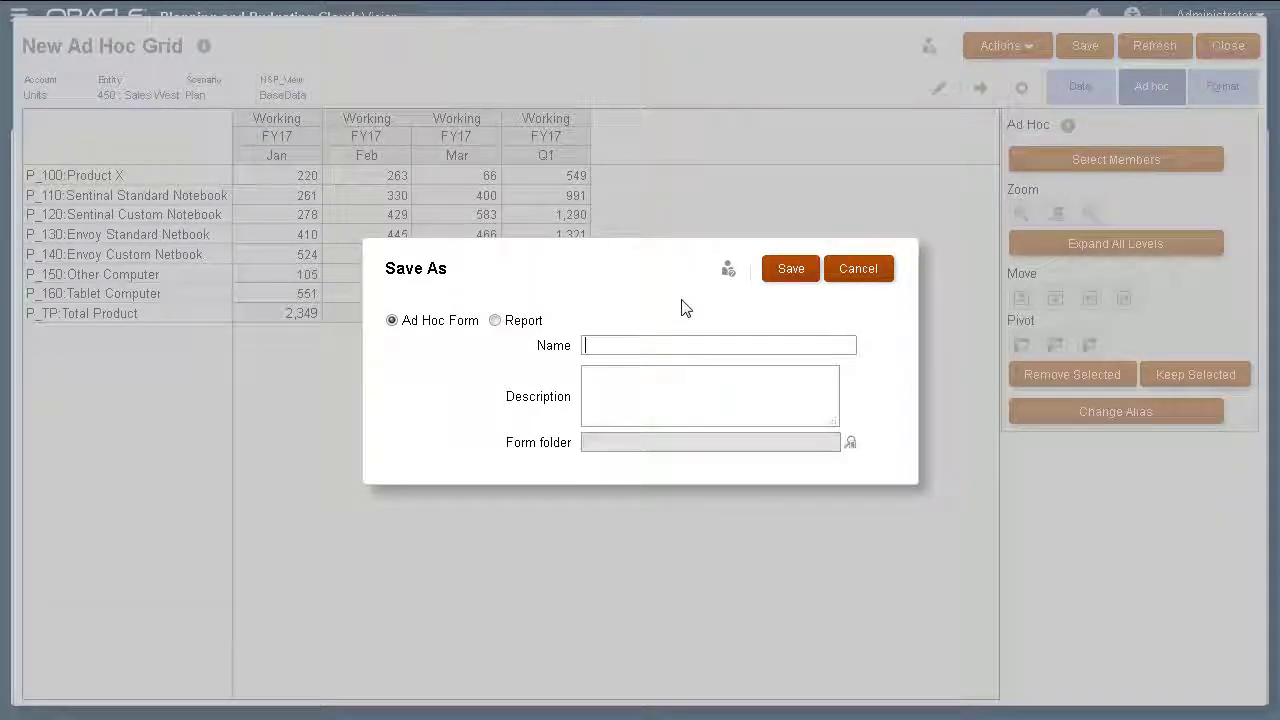
type("West Computers")
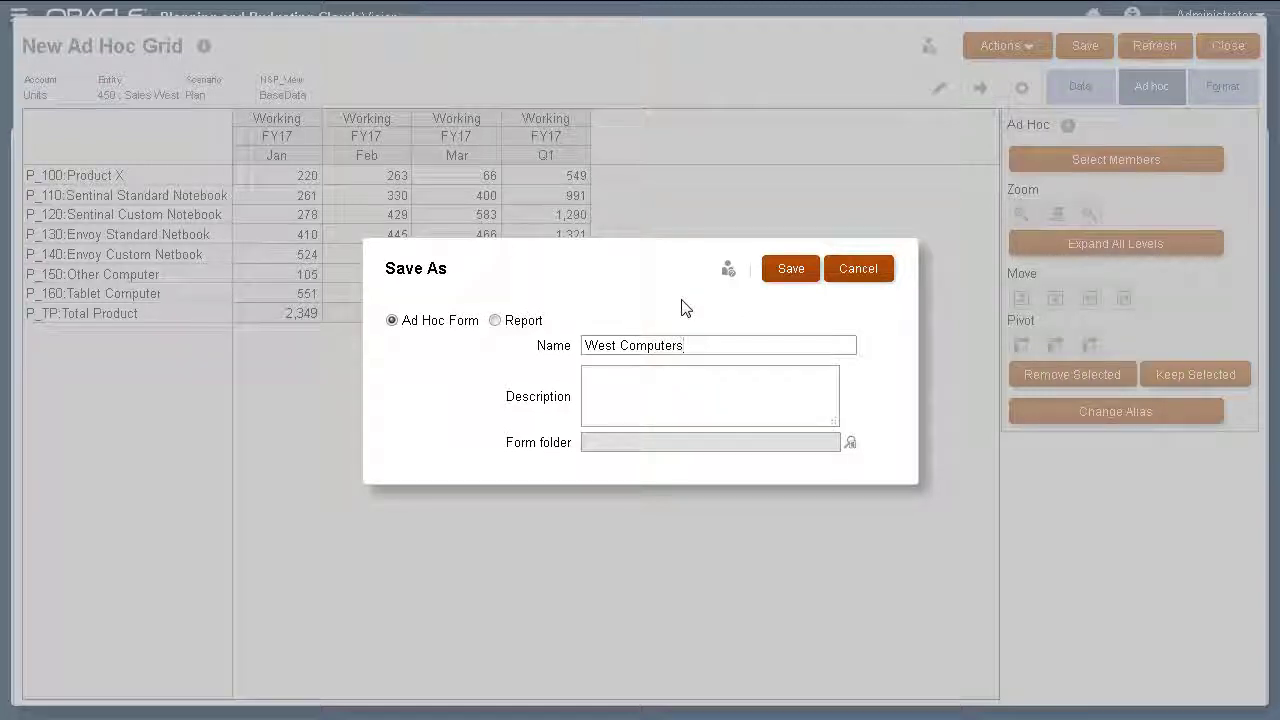
left_click(849, 443)
left_click(477, 196)
left_click(508, 251)
left_click(716, 543)
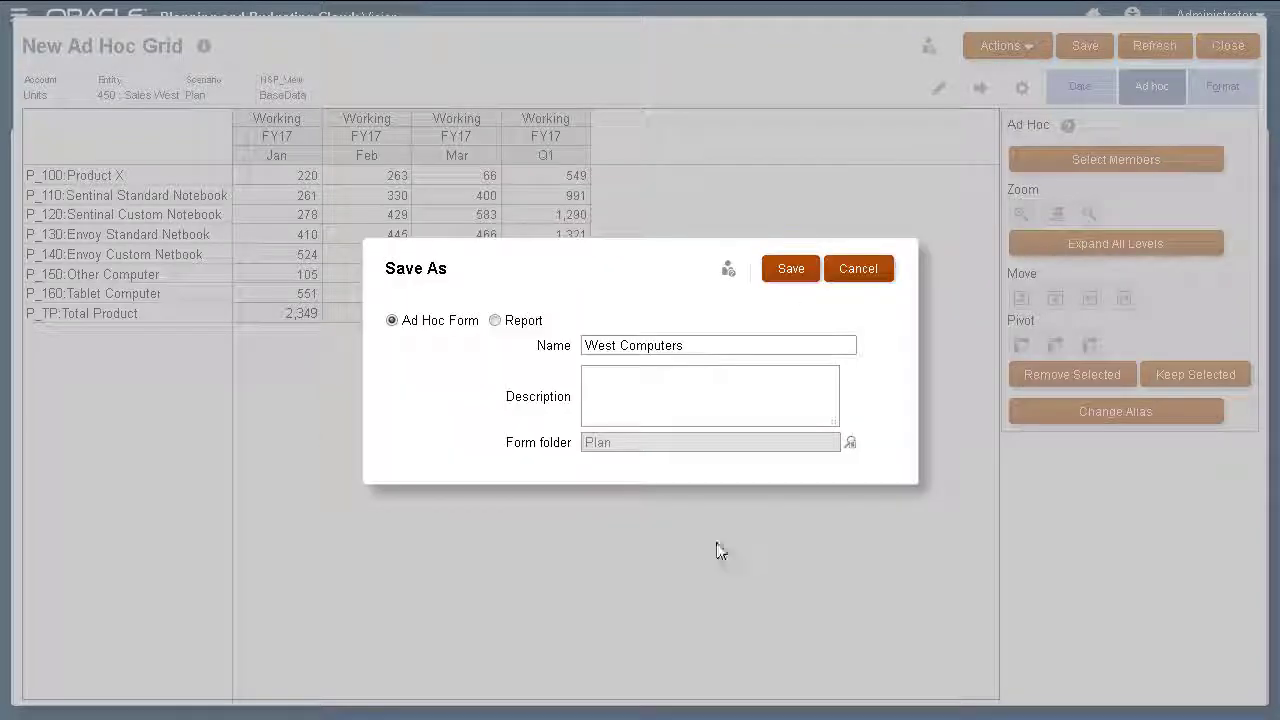
left_click(801, 274)
left_click(708, 212)
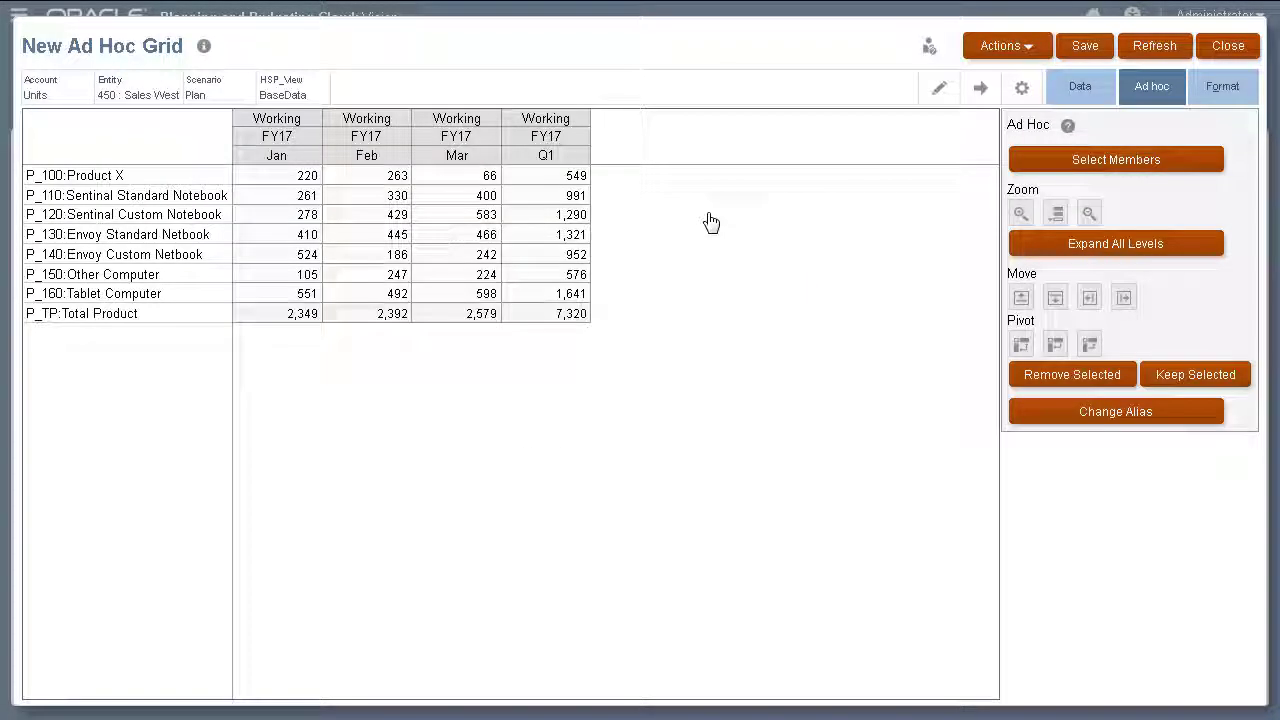
Close the grid, search 'West' in the Plan folder and open the West Computers form.
left_click(1220, 58)
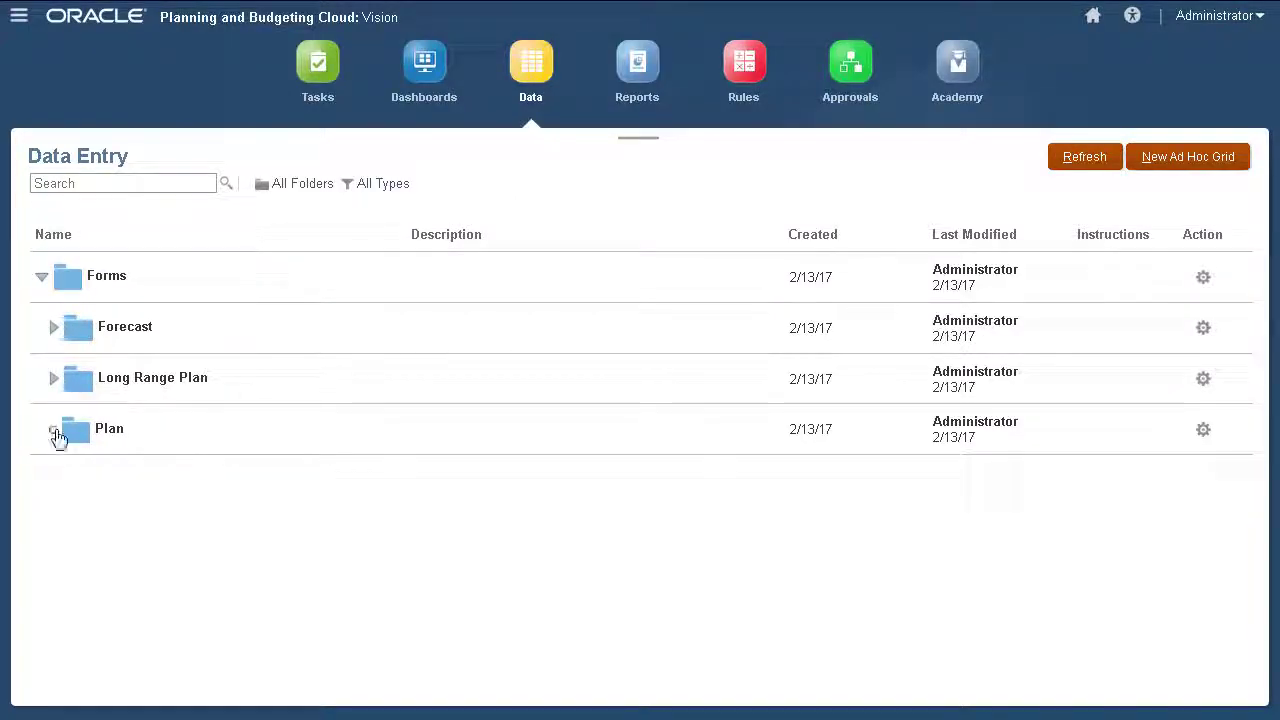
left_click(56, 430)
left_click(200, 184)
type("West")
left_click(116, 478)
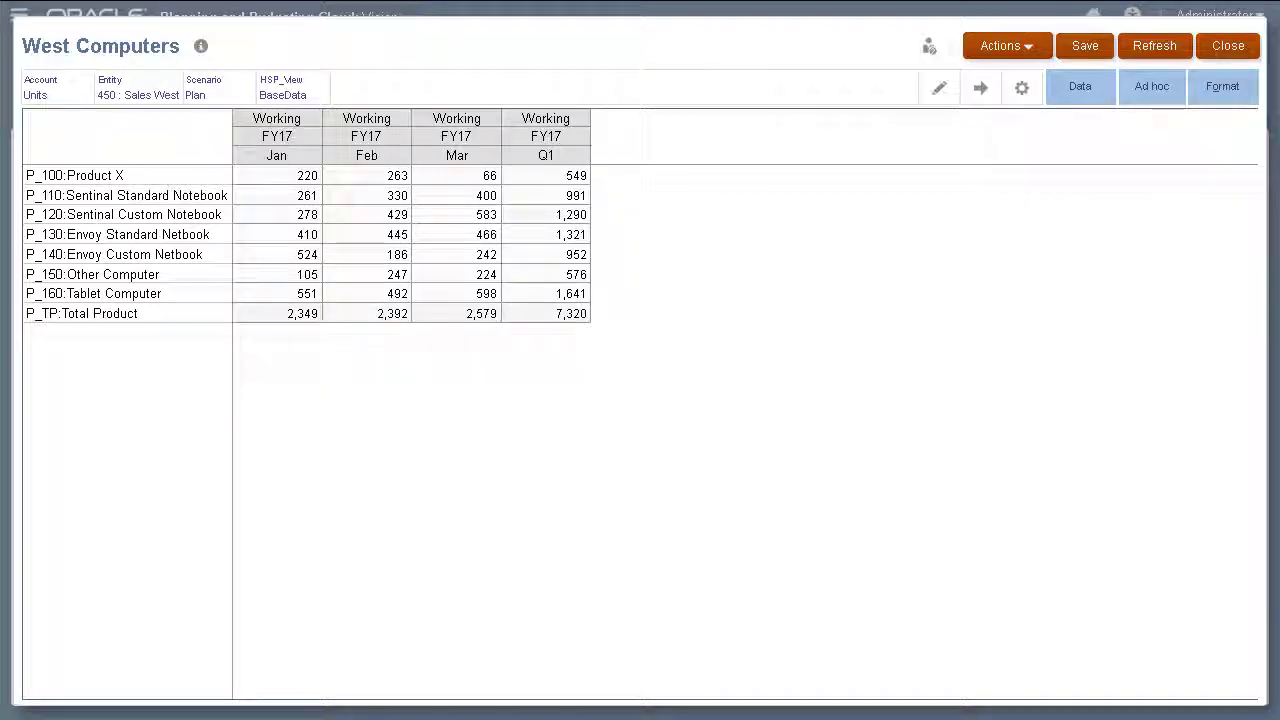